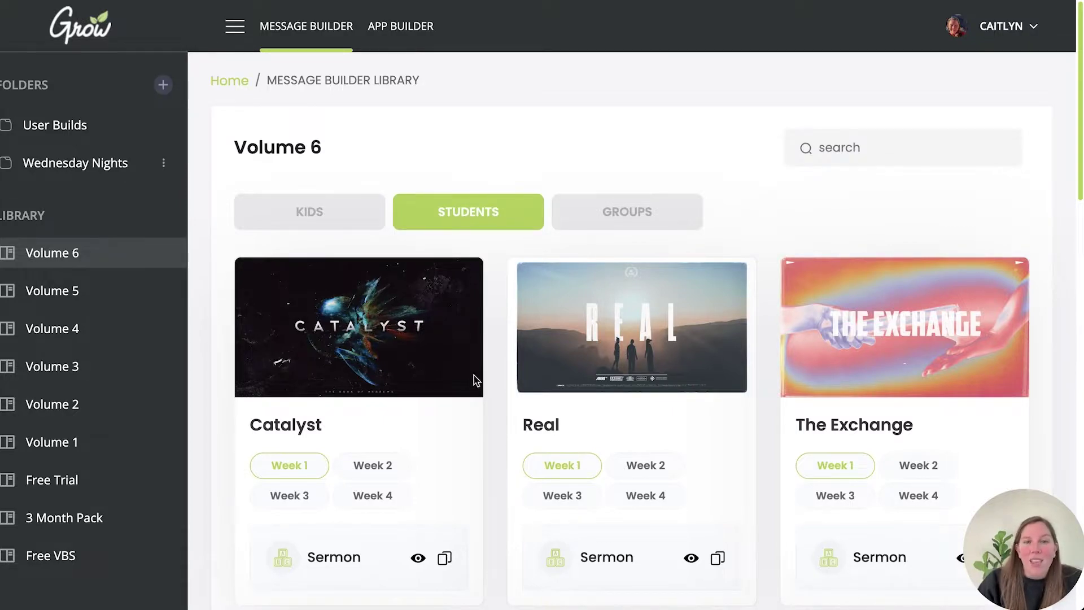
# Choose Catalyst Week 2 in the Volume 6 Students library and duplicate its Sermon.
pyautogui.scroll(-1, 605, 406)
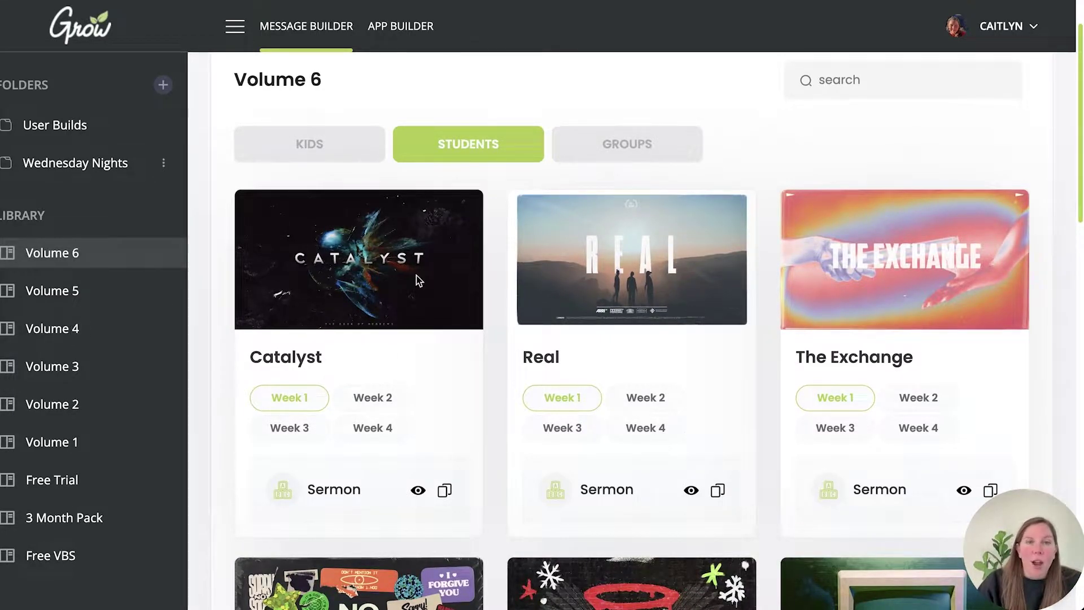
pyautogui.scroll(1, 337, 233)
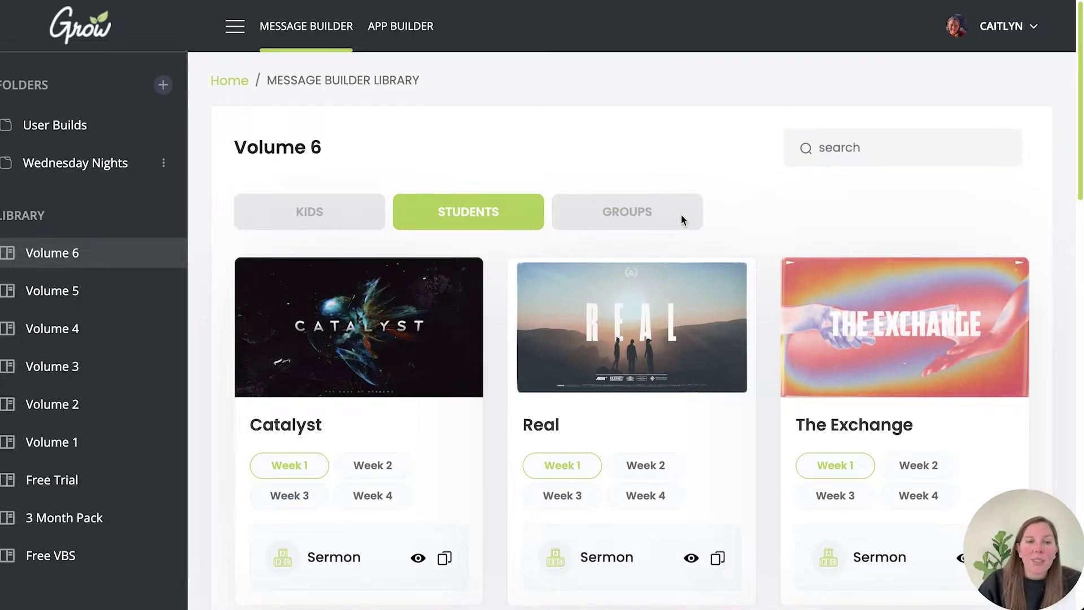
pyautogui.scroll(-4, 515, 424)
pyautogui.scroll(-4, 514, 424)
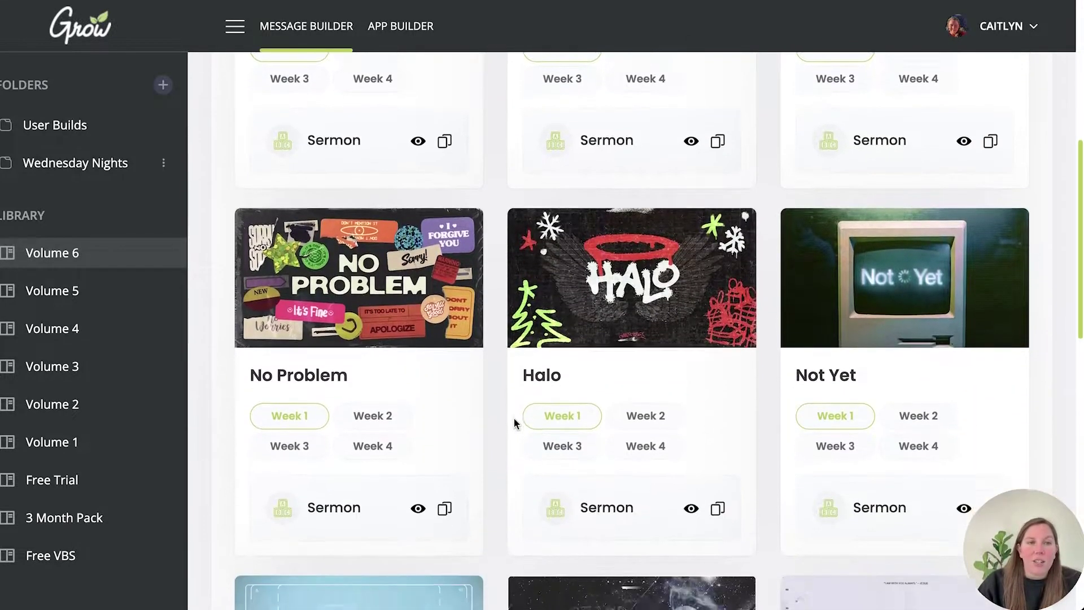
pyautogui.scroll(8, 515, 423)
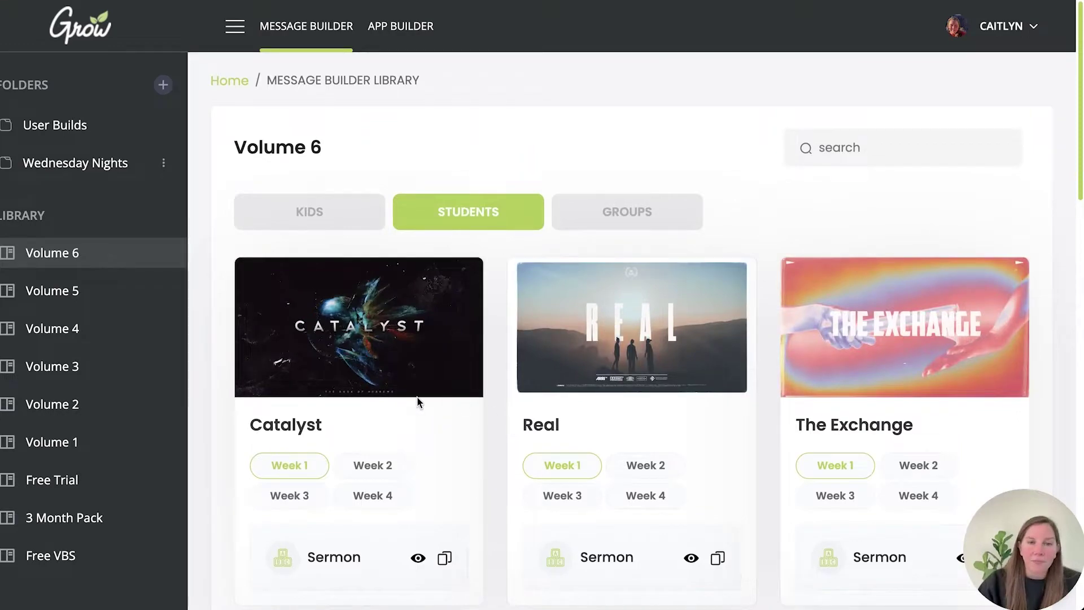
pyautogui.scroll(-1, 417, 398)
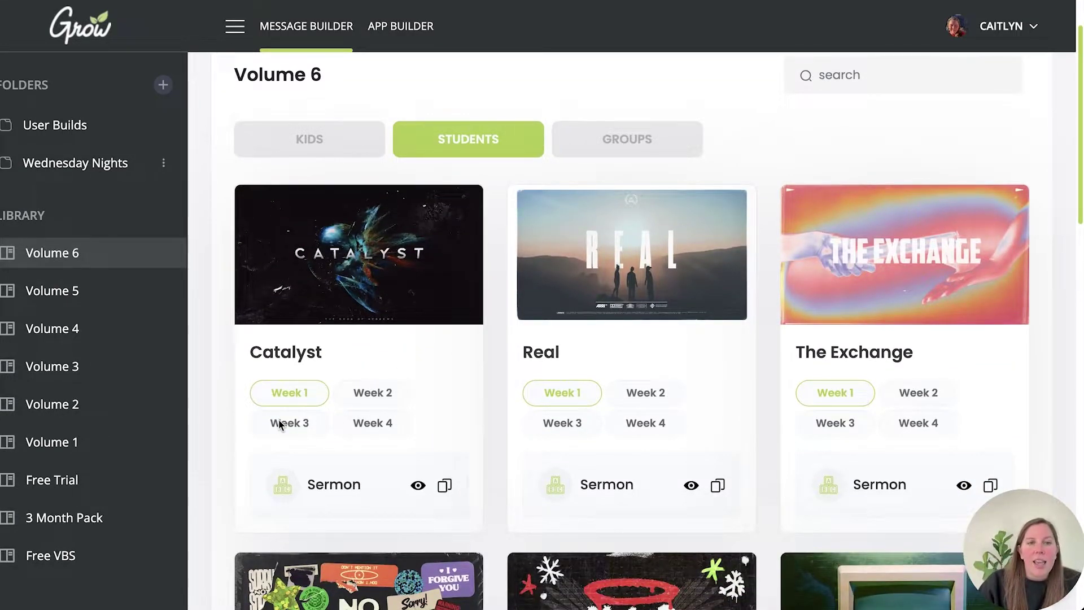
pyautogui.click(380, 395)
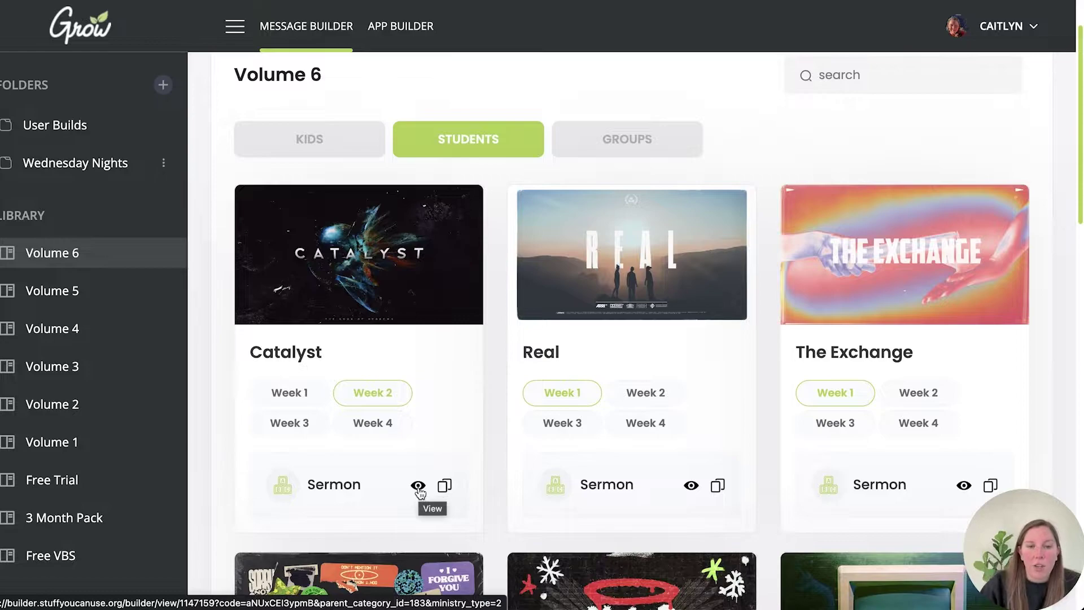
pyautogui.click(444, 485)
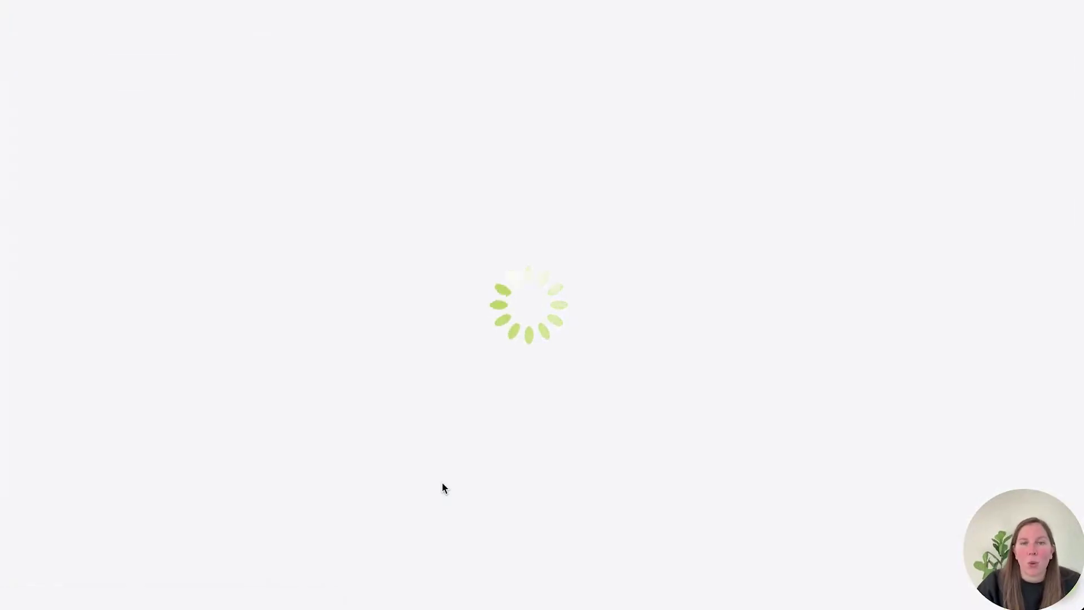
# Scroll through the copied Catalyst Week 2 build's Big Idea, Bible passages and lesson blocks.
pyautogui.scroll(-3, 486, 366)
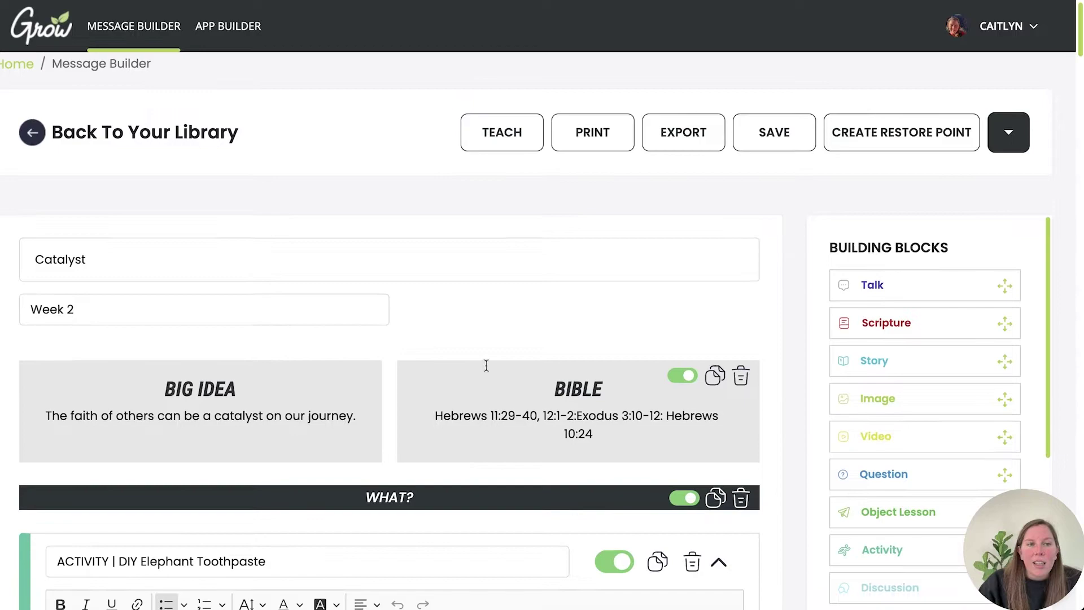
pyautogui.scroll(3, 486, 365)
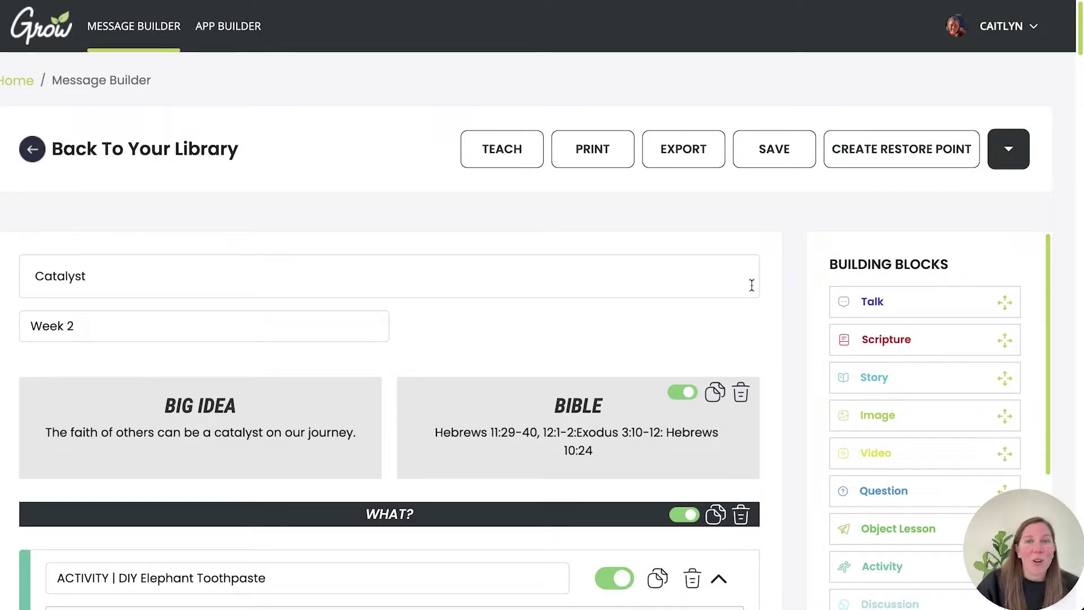
pyautogui.scroll(-2, 764, 378)
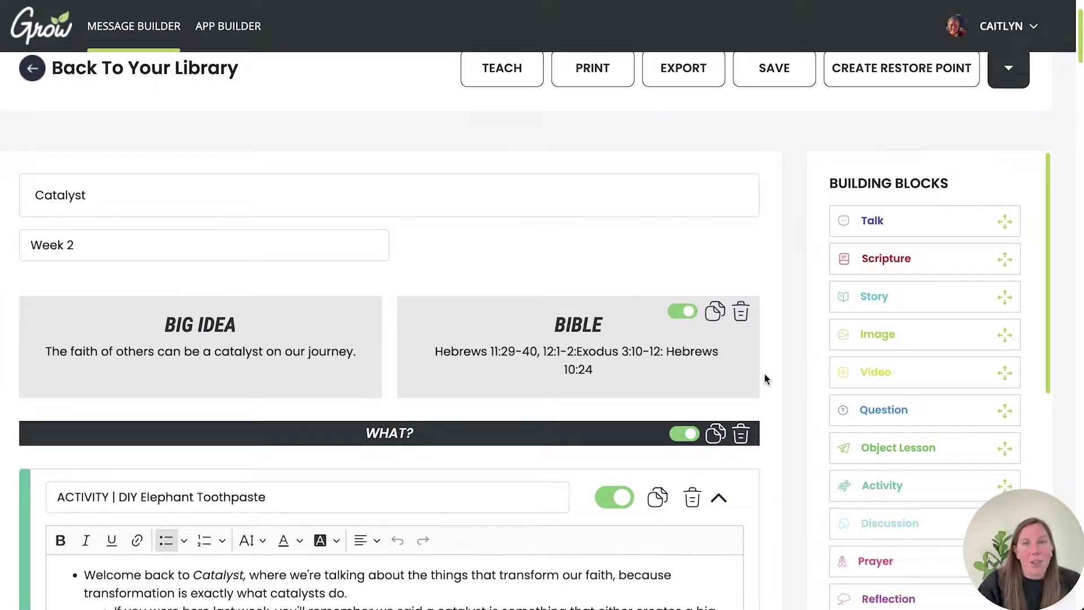
pyautogui.scroll(-1, 525, 329)
pyautogui.scroll(-4, 524, 329)
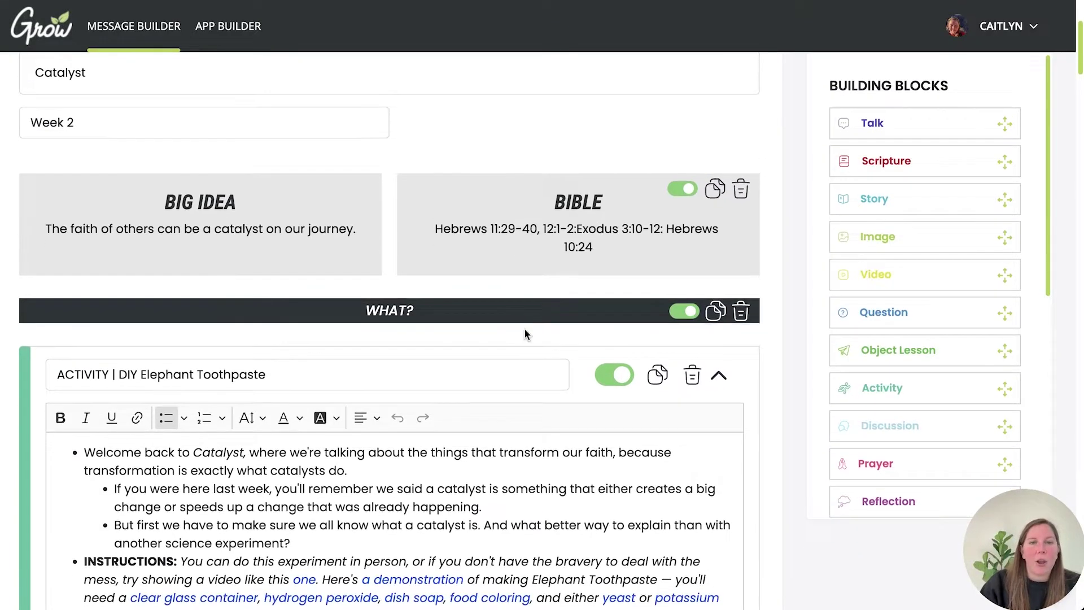
pyautogui.scroll(2, 525, 329)
pyautogui.scroll(-3, 524, 329)
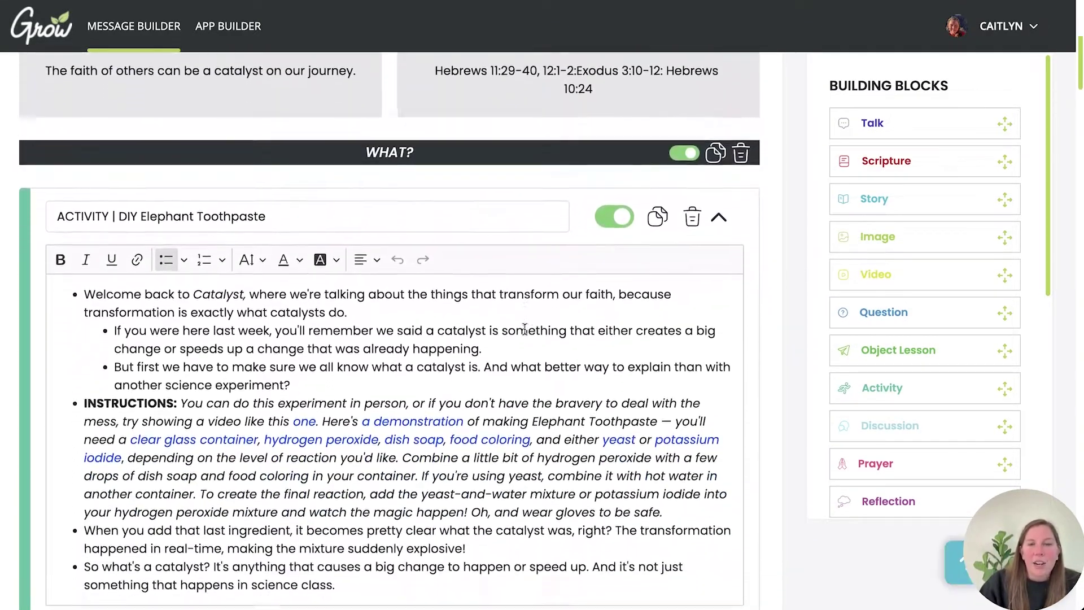
pyautogui.scroll(3, 525, 329)
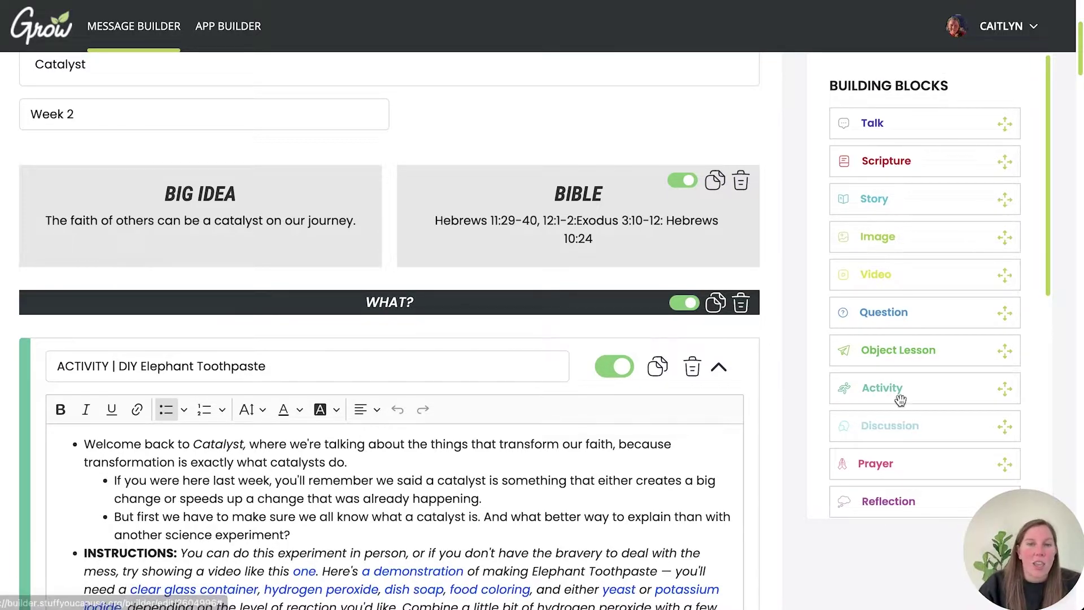
pyautogui.scroll(-6, 605, 384)
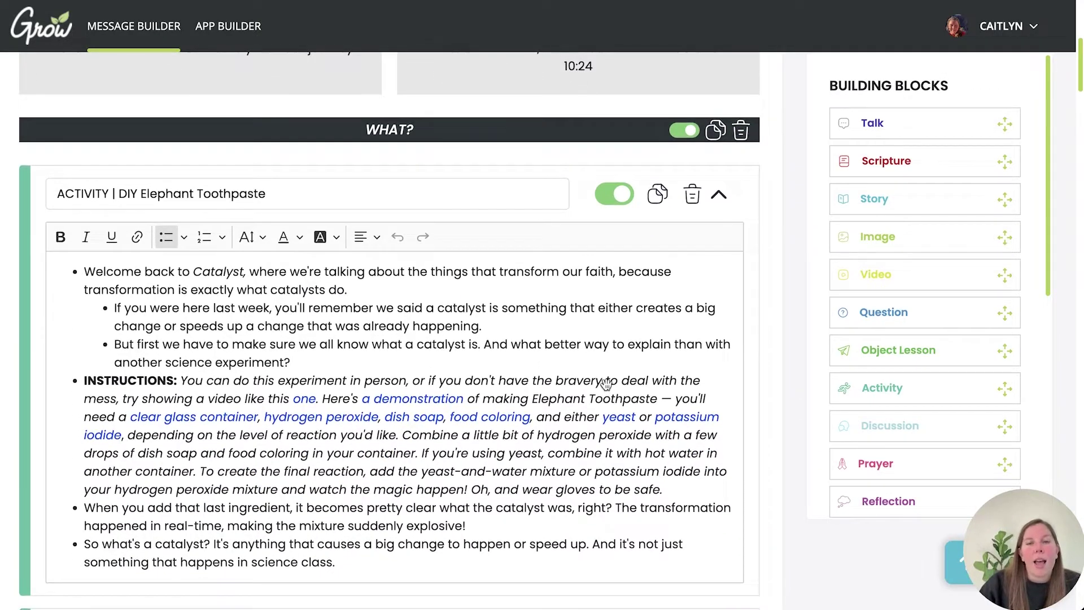
pyautogui.scroll(3, 606, 383)
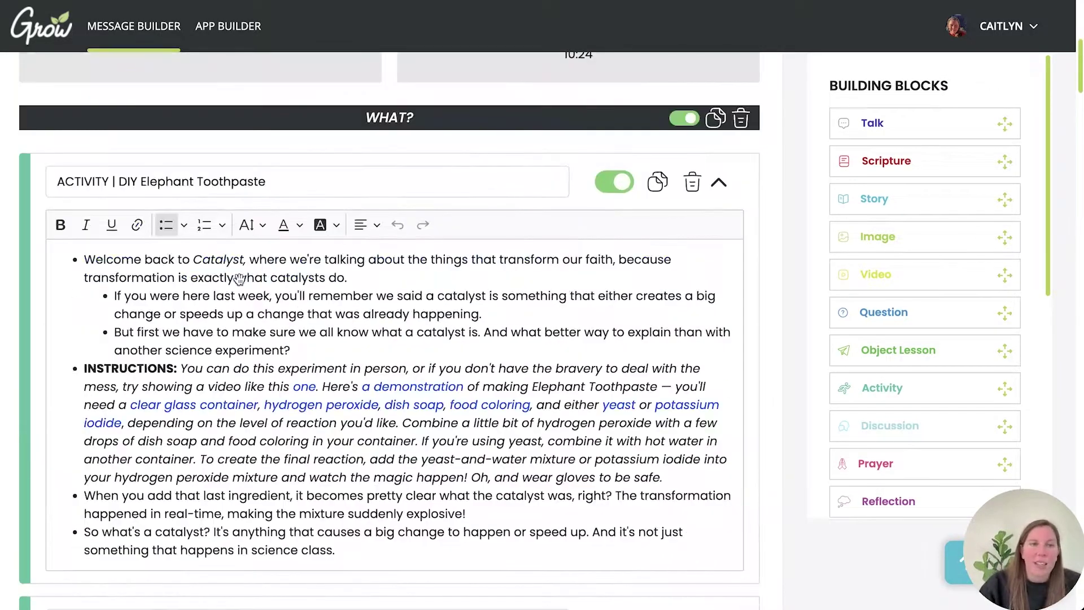
pyautogui.scroll(-4, 136, 313)
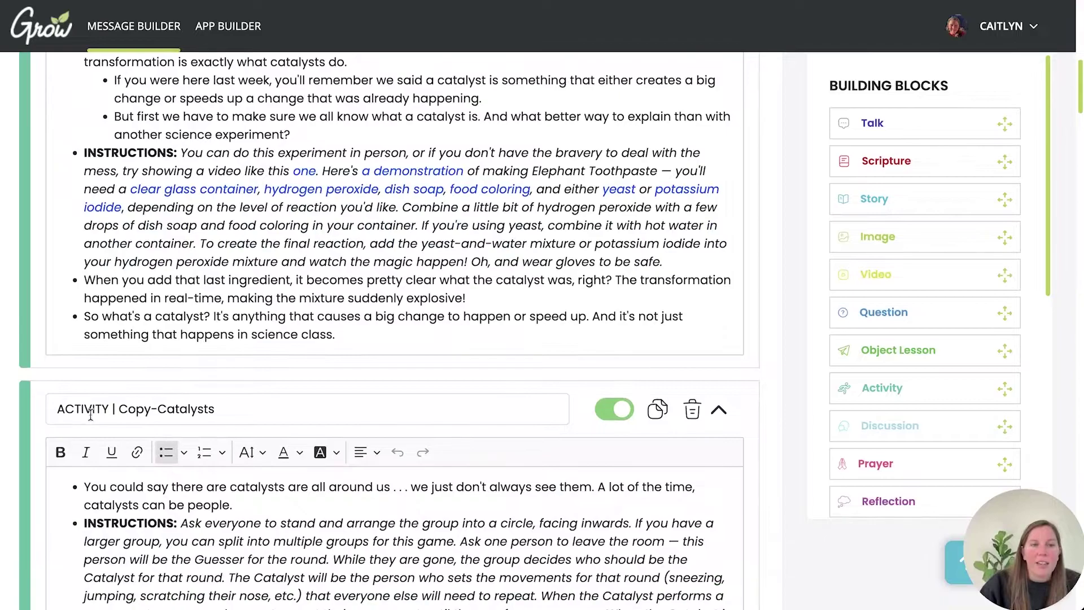
pyautogui.scroll(-6, 111, 407)
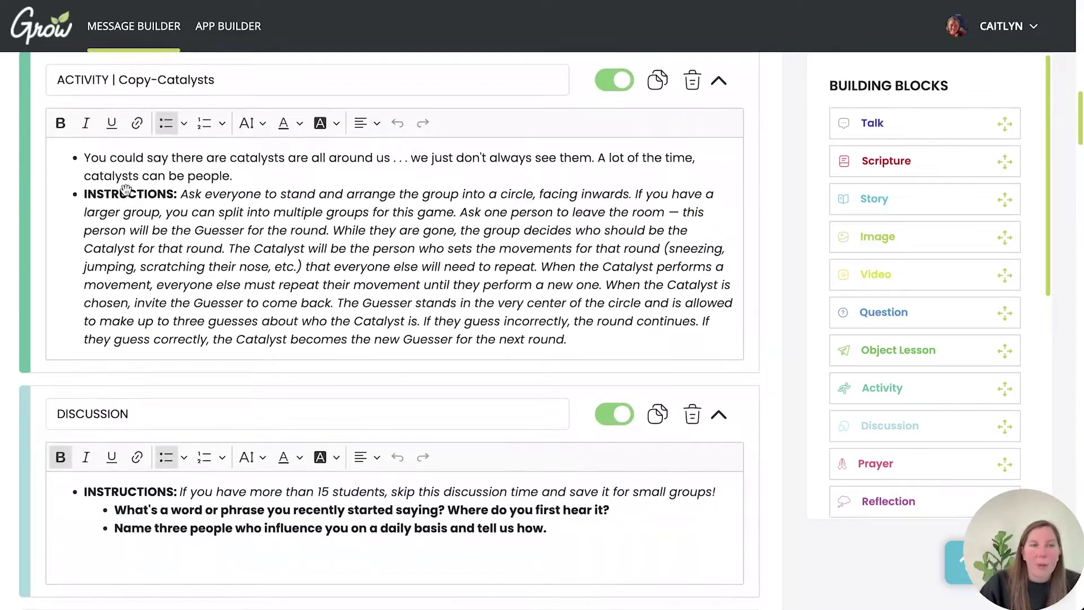
pyautogui.scroll(-5, 116, 344)
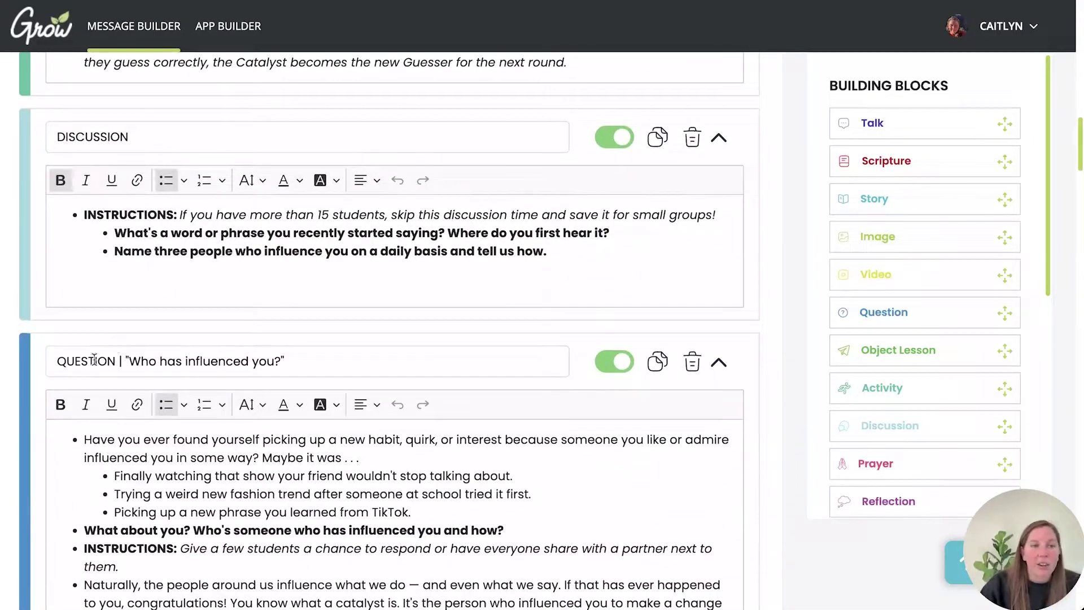
pyautogui.scroll(-4, 85, 369)
pyautogui.scroll(-3, 81, 373)
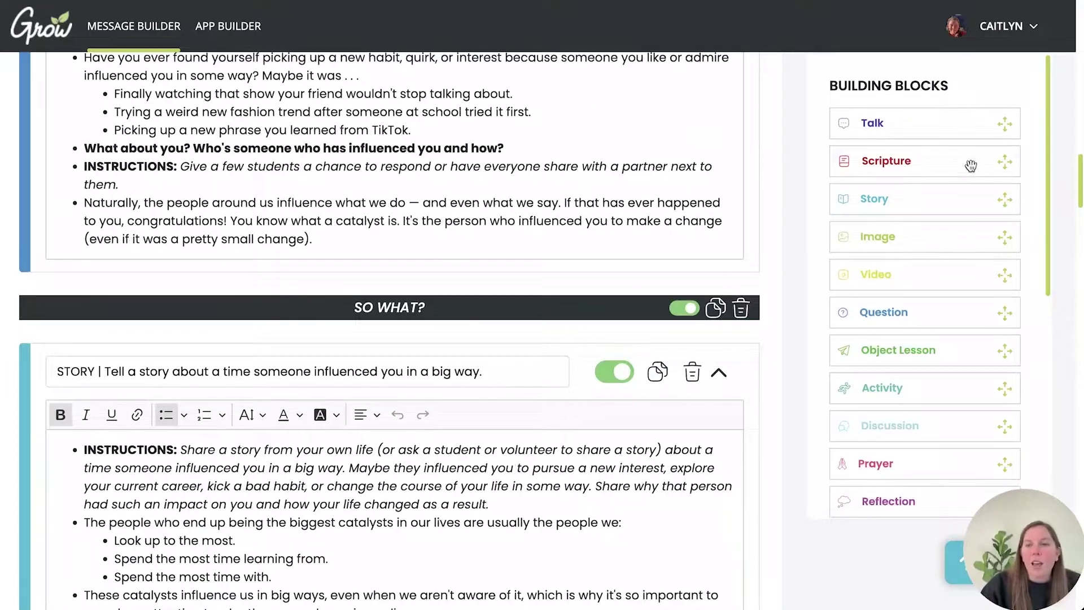
pyautogui.scroll(13, 501, 346)
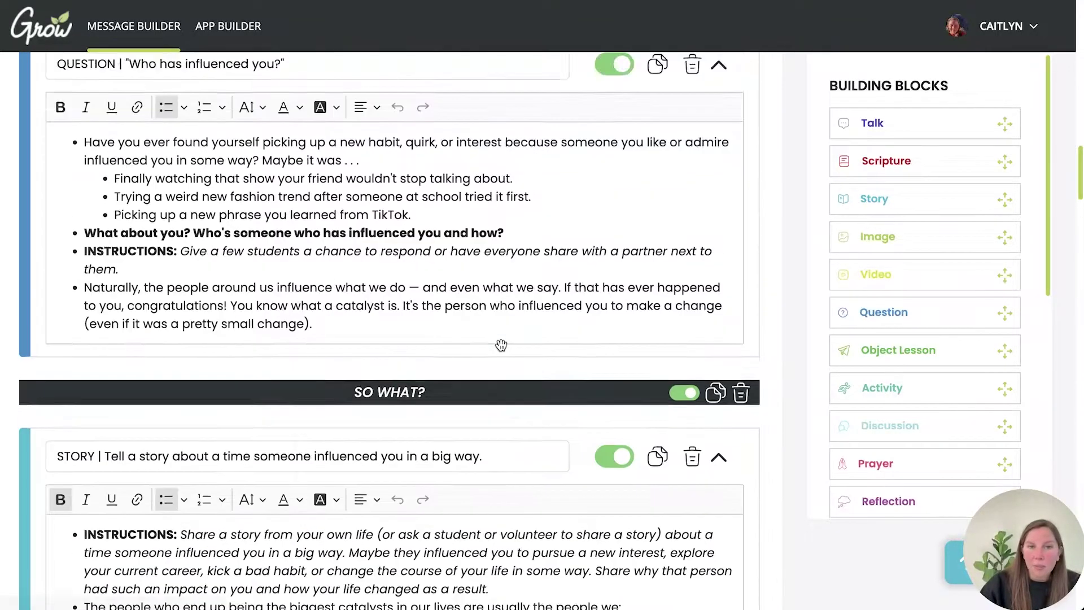
pyautogui.scroll(6, 495, 209)
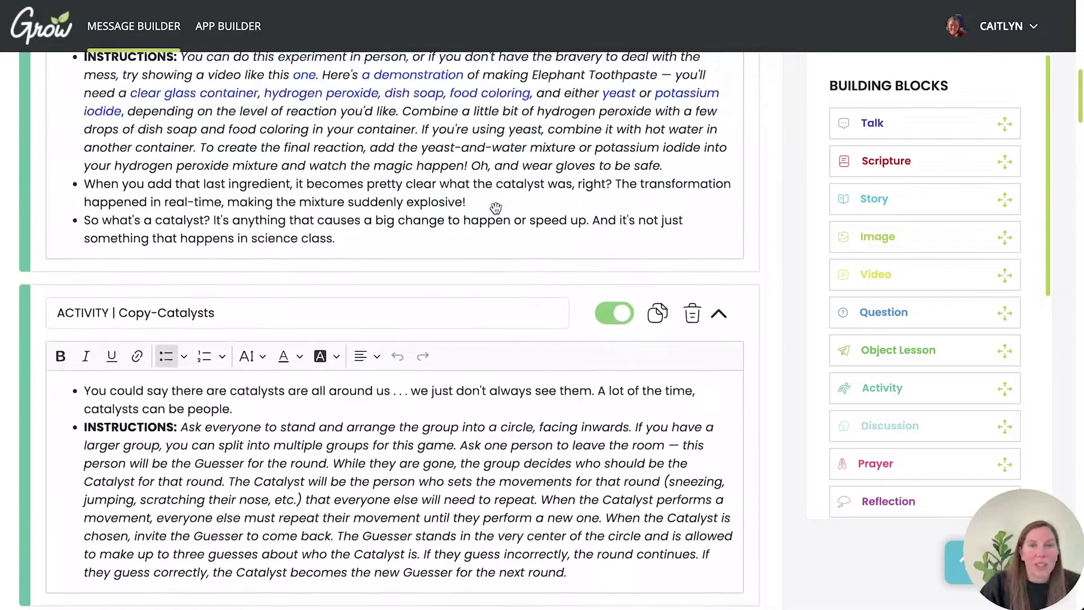
pyautogui.scroll(5, 496, 209)
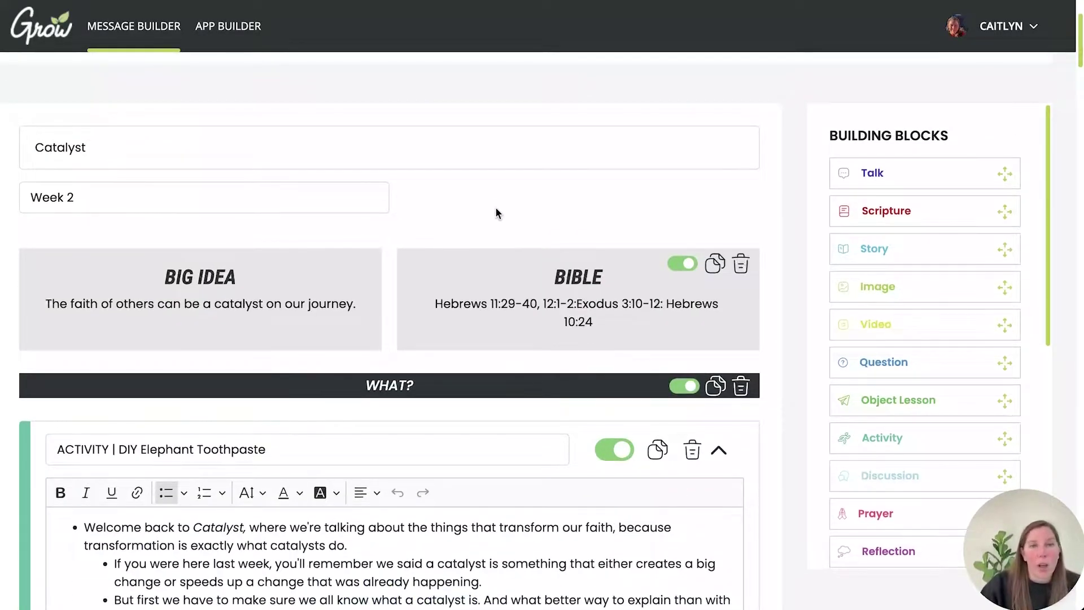
pyautogui.scroll(-3, 495, 207)
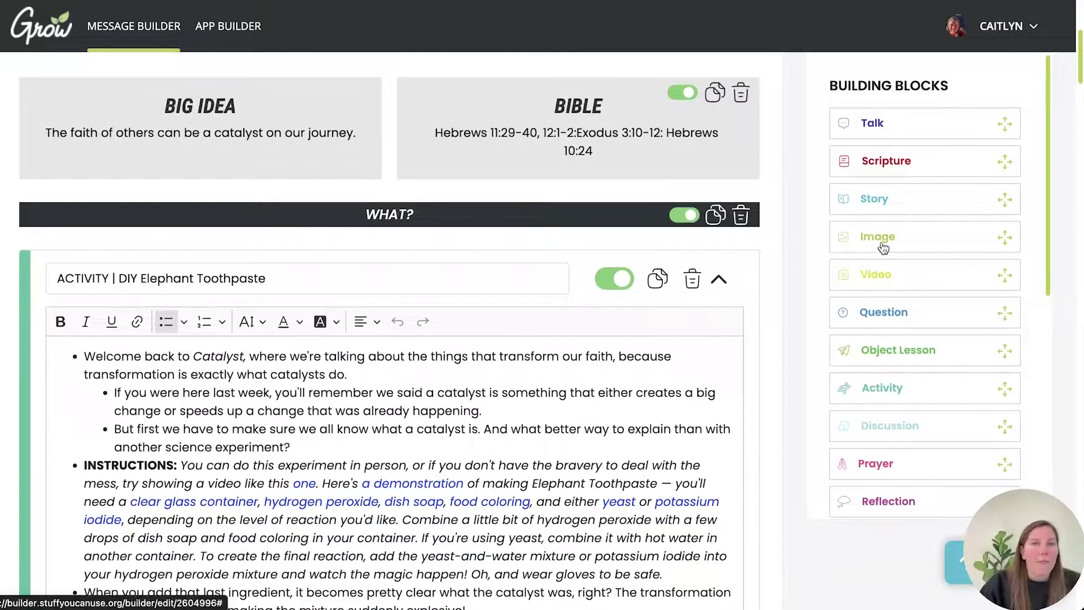
# Add an Image block above the Elephant Toothpaste activity and retitle it 'Molecule'.
pyautogui.moveTo(883, 249); pyautogui.dragTo(583, 261)
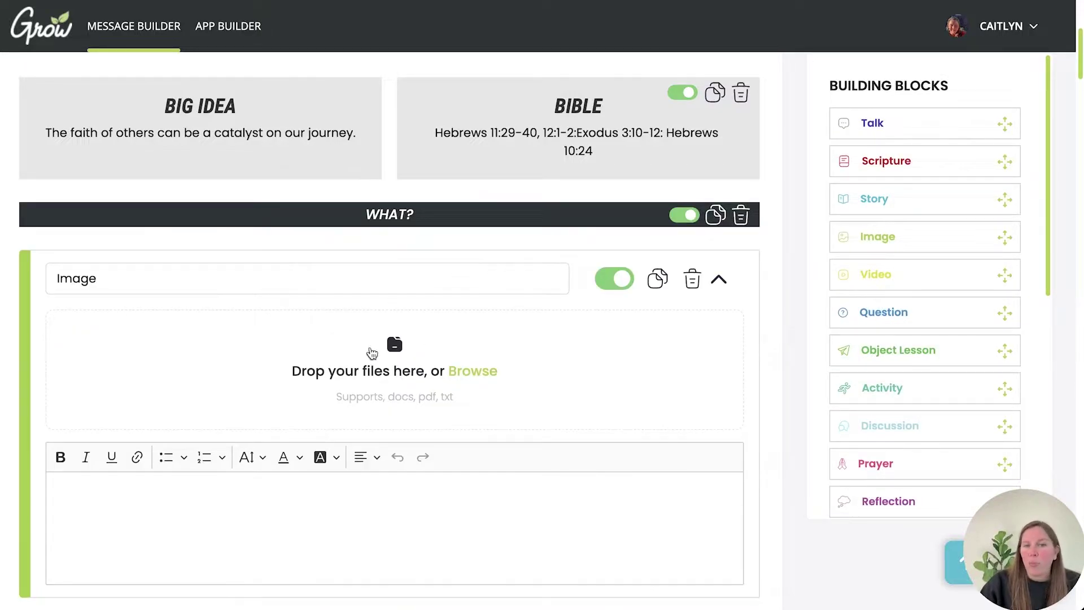
pyautogui.scroll(-3, 421, 441)
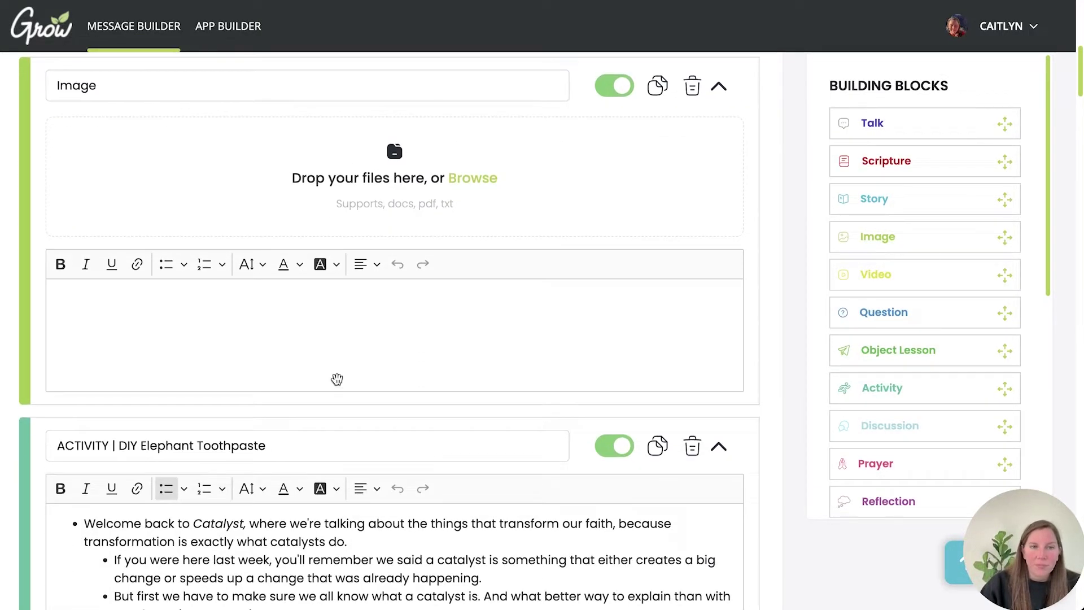
pyautogui.click(275, 338)
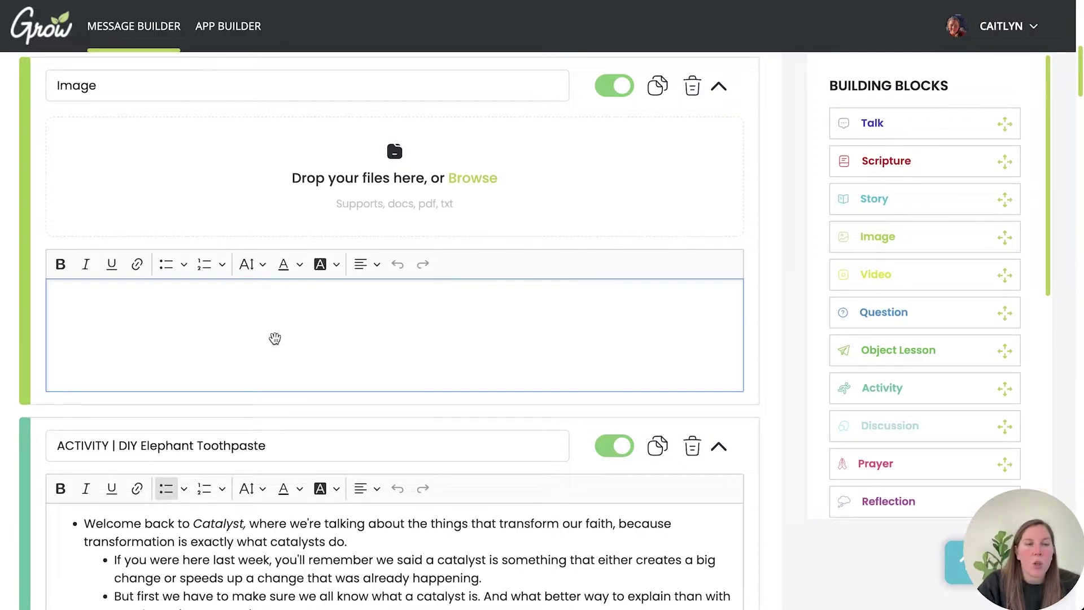
pyautogui.doubleClick(130, 95)
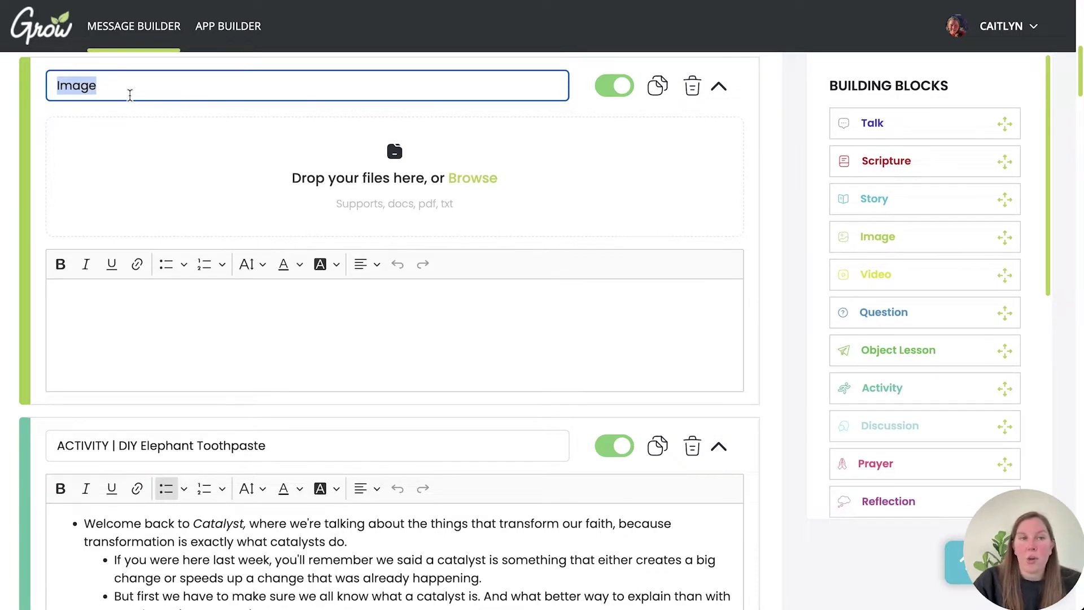
pyautogui.write('Moleu')
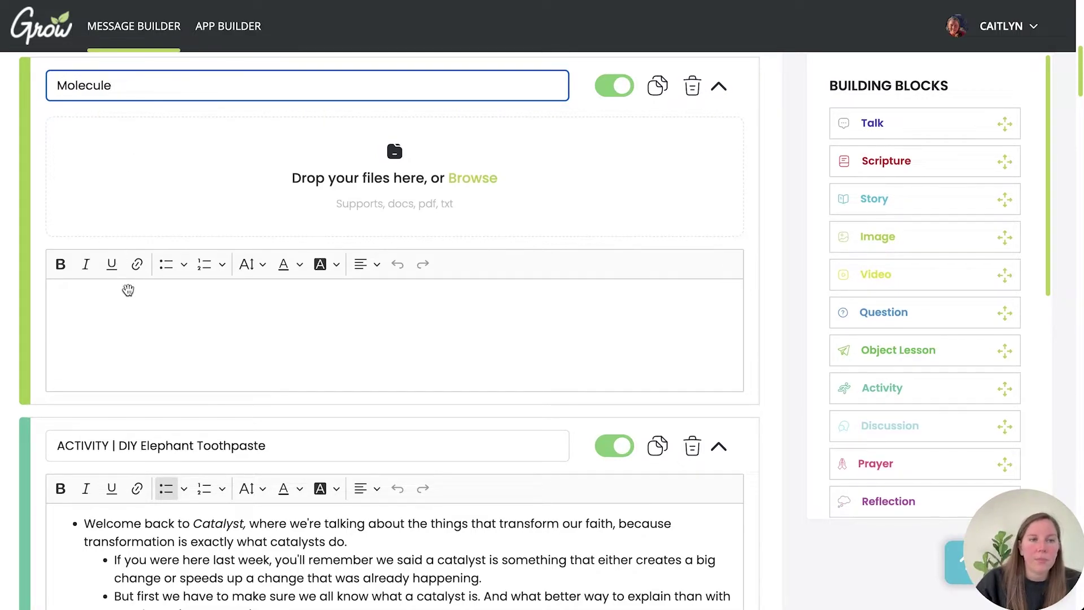
# Type test text in the Molecule block's body, then clear it all.
pyautogui.click(99, 323)
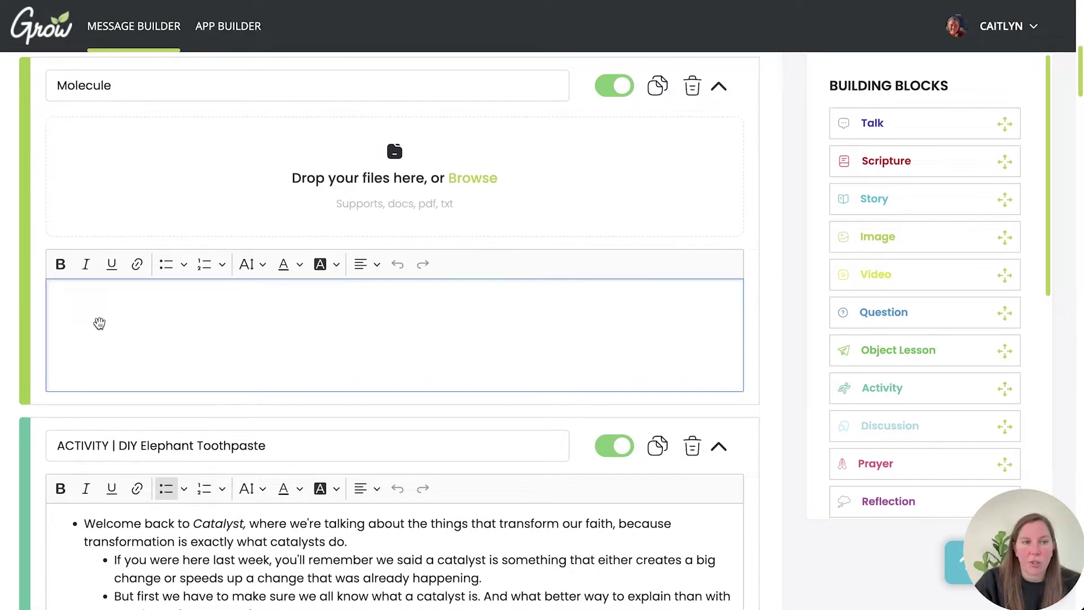
pyautogui.write('hadsdiadmoasdi')
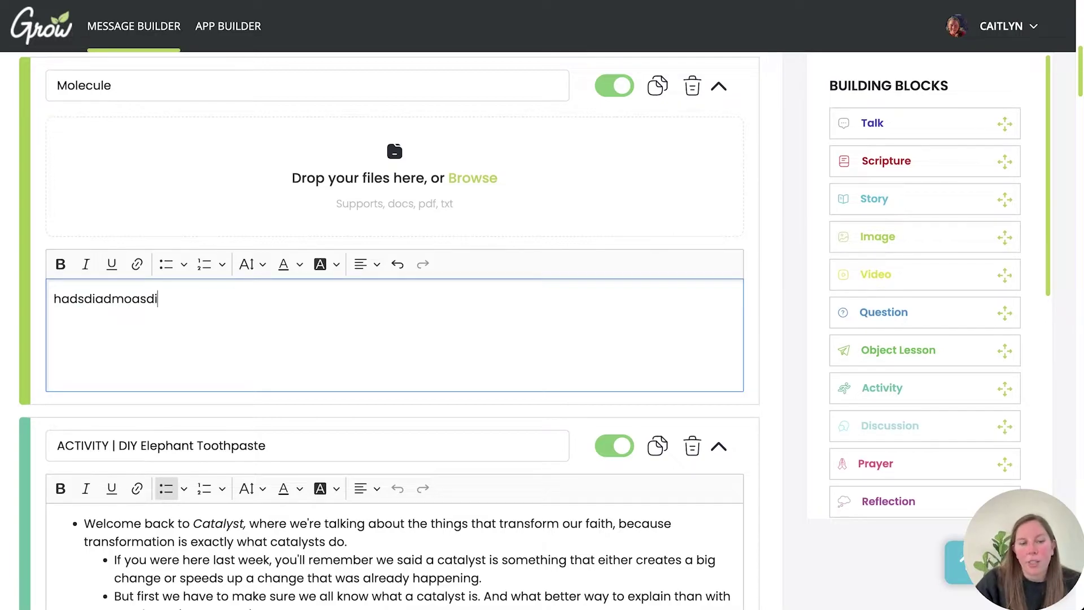
pyautogui.hotkey('ctrl', 'a')
pyautogui.press('BackSpace')
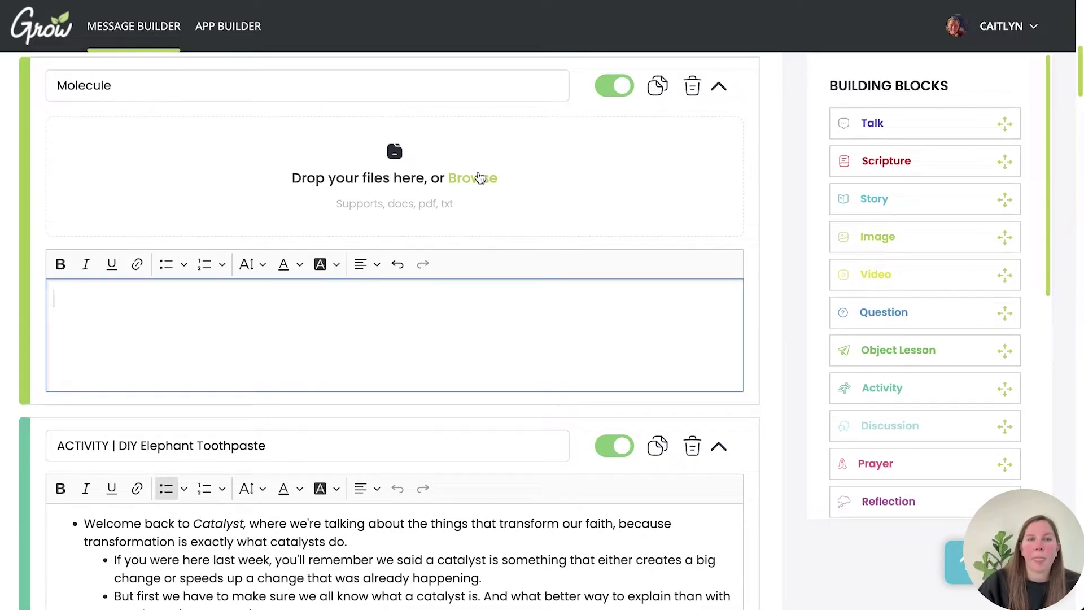
# Collapse and re-expand the Molecule block, then delete it and confirm.
pyautogui.scroll(-2, 436, 265)
pyautogui.scroll(4, 436, 265)
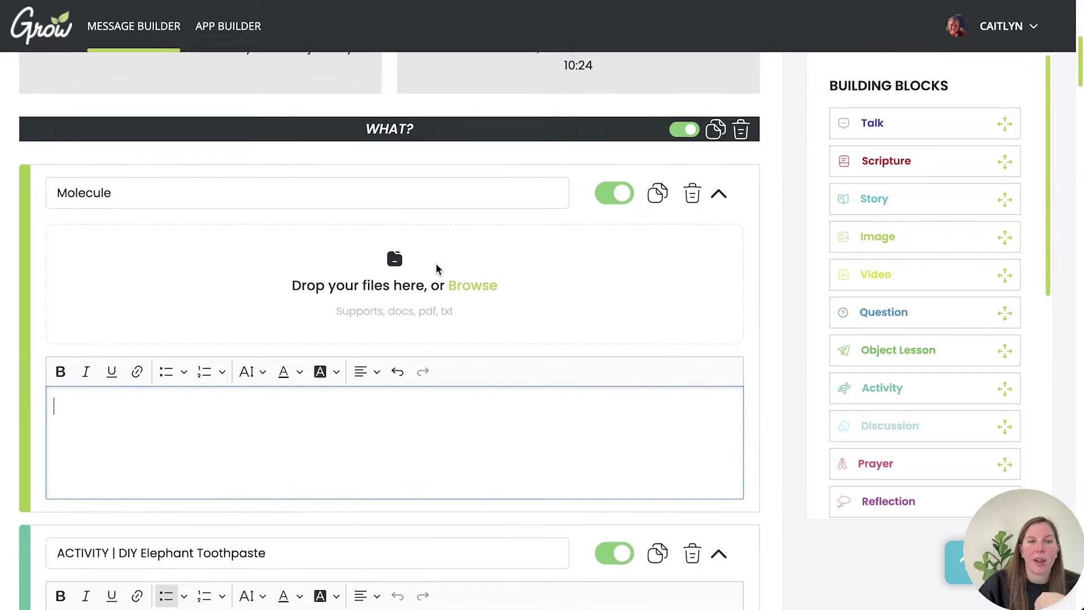
pyautogui.click(724, 194)
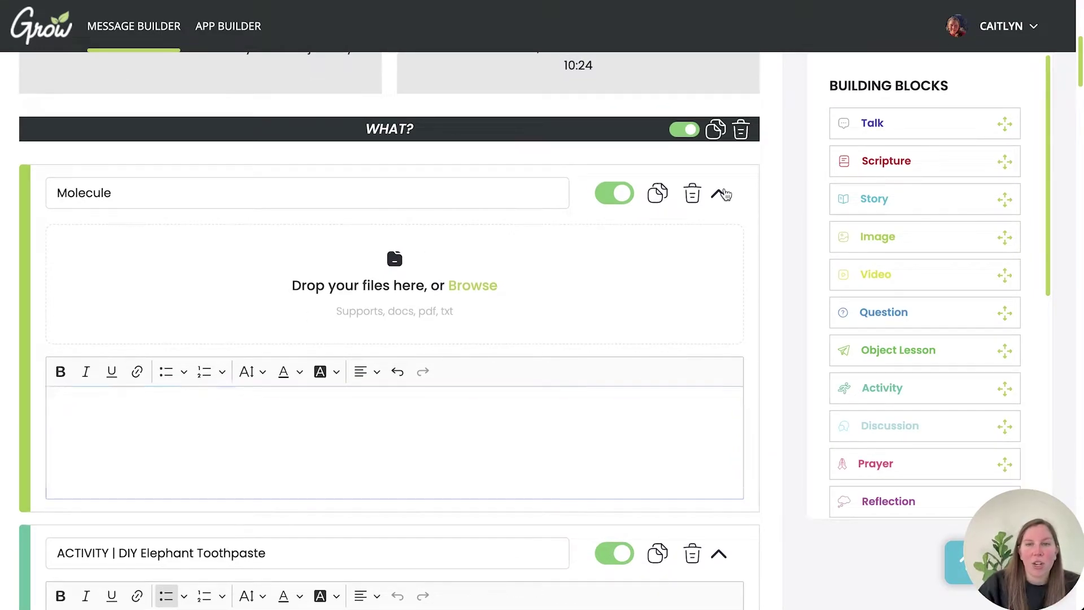
pyautogui.click(725, 194)
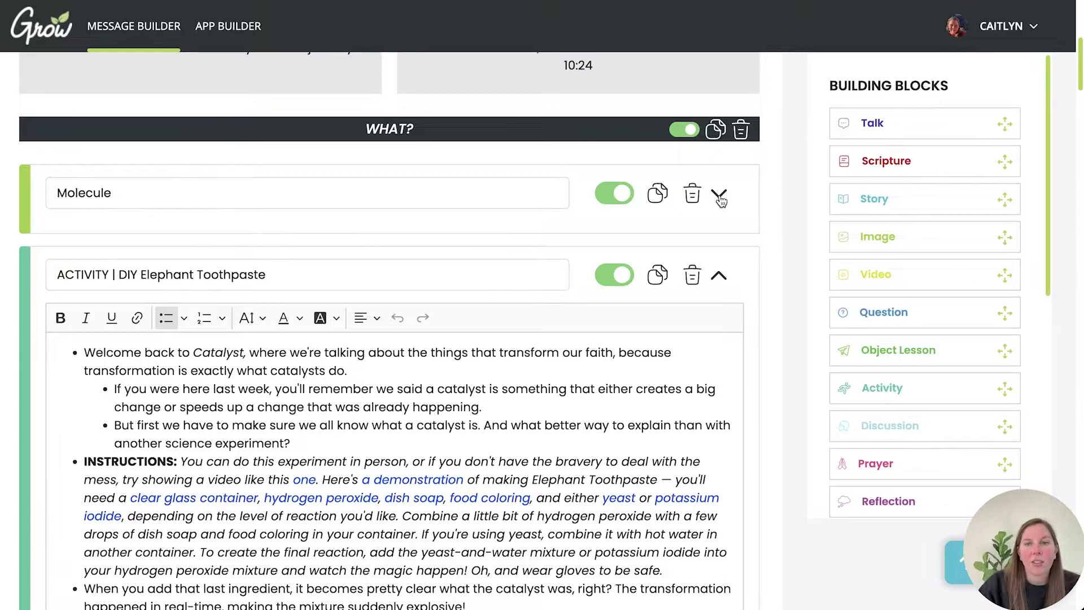
pyautogui.click(719, 197)
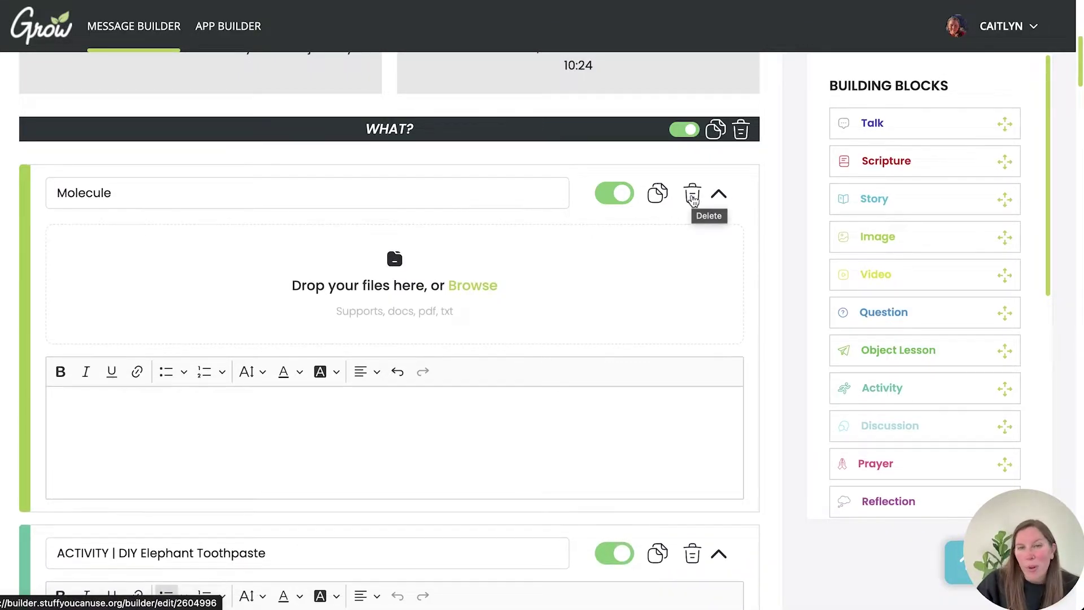
pyautogui.click(692, 197)
pyautogui.click(576, 389)
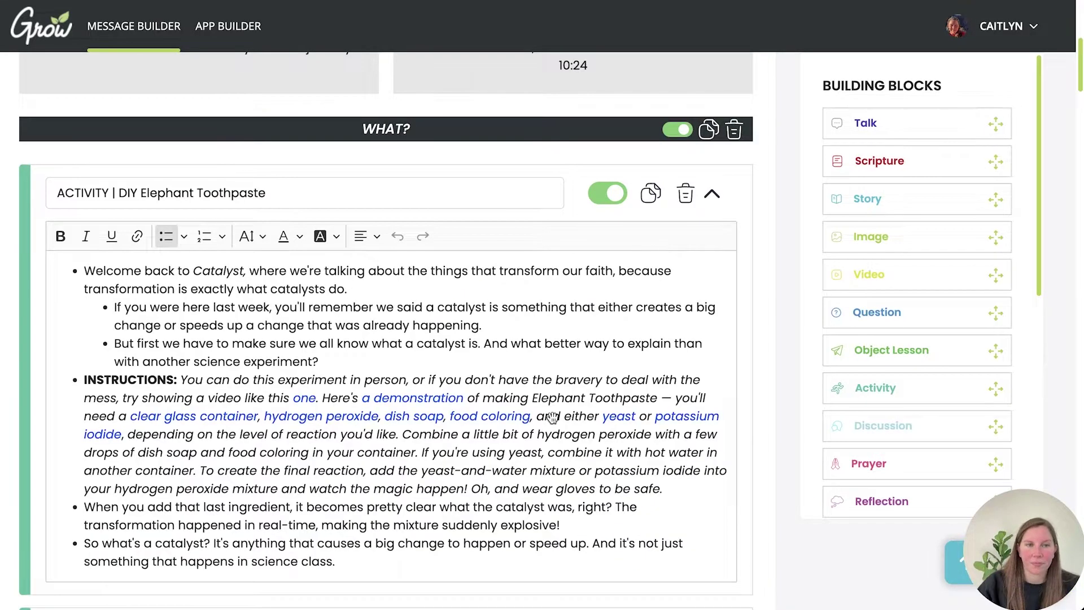
# Remove the final 'So what's a catalyst?' bullet from the Elephant Toothpaste activity.
pyautogui.scroll(-2, 550, 434)
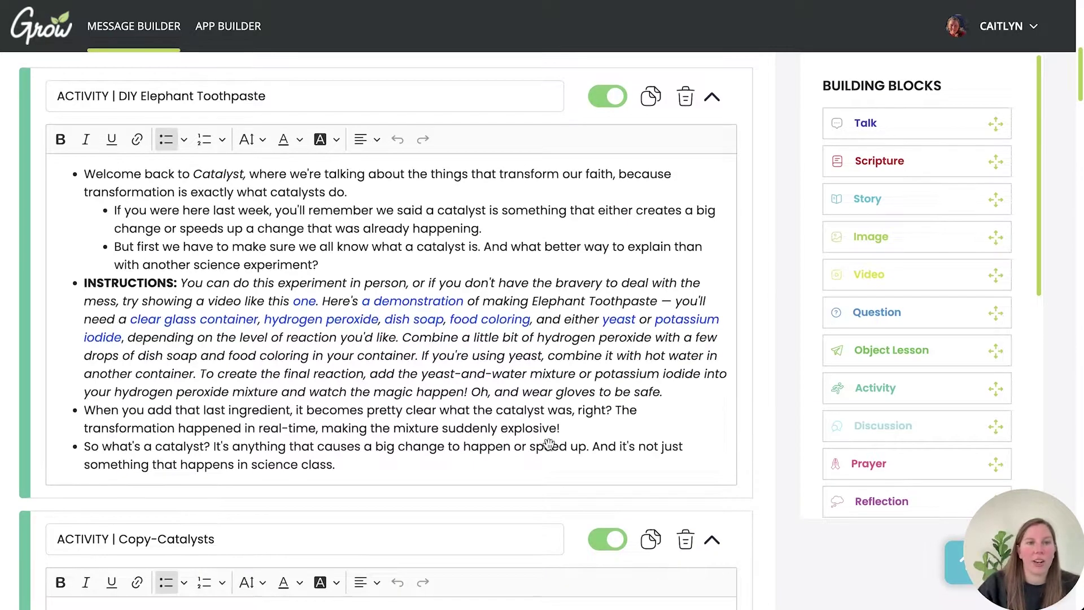
pyautogui.scroll(1, 548, 443)
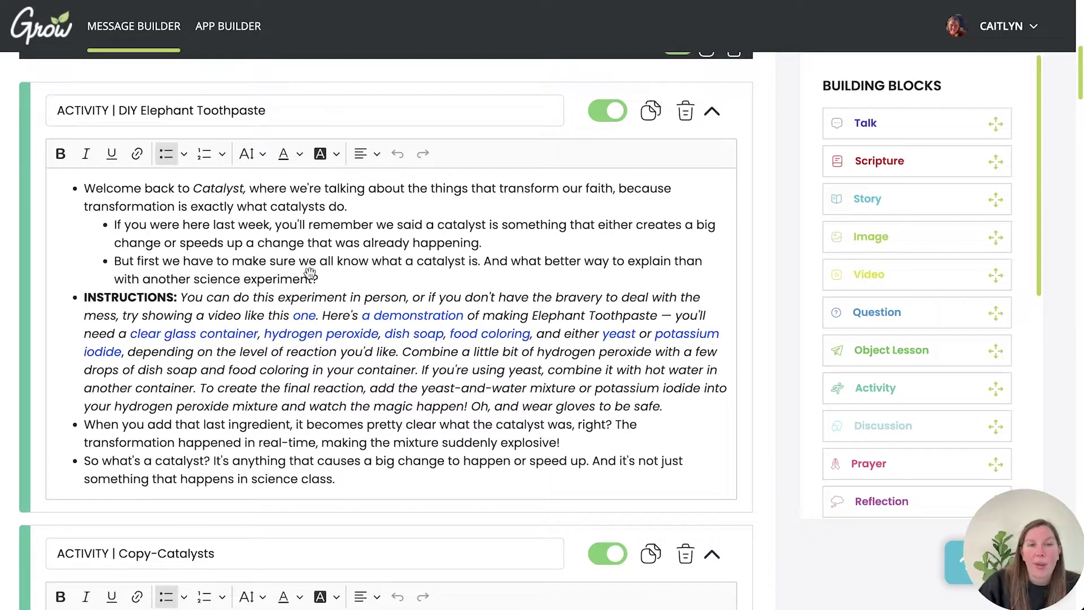
pyautogui.scroll(-4, 362, 293)
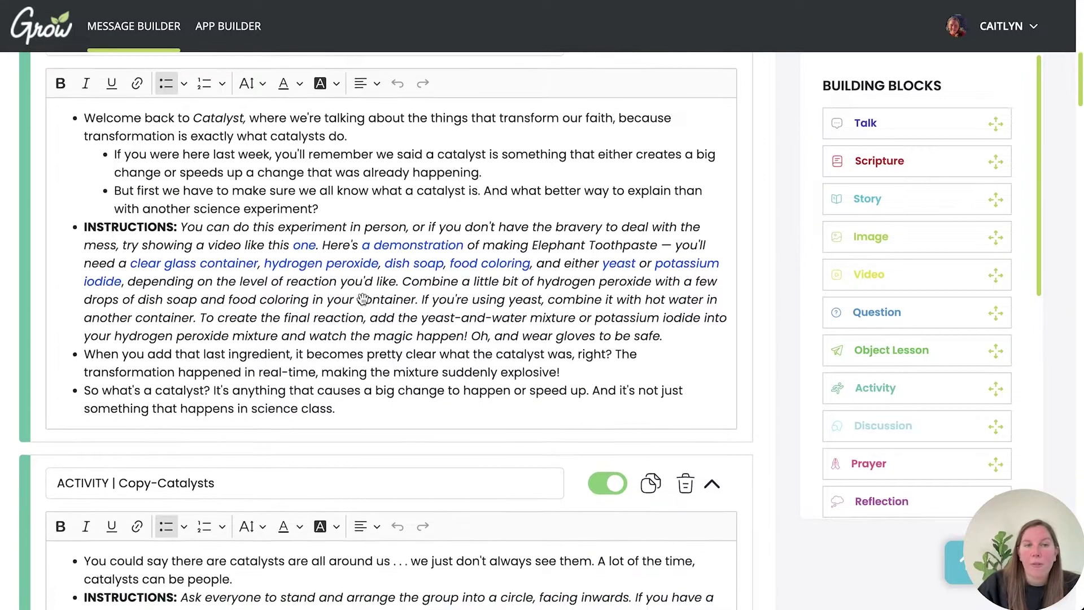
pyautogui.scroll(3, 363, 299)
pyautogui.scroll(3, 363, 299)
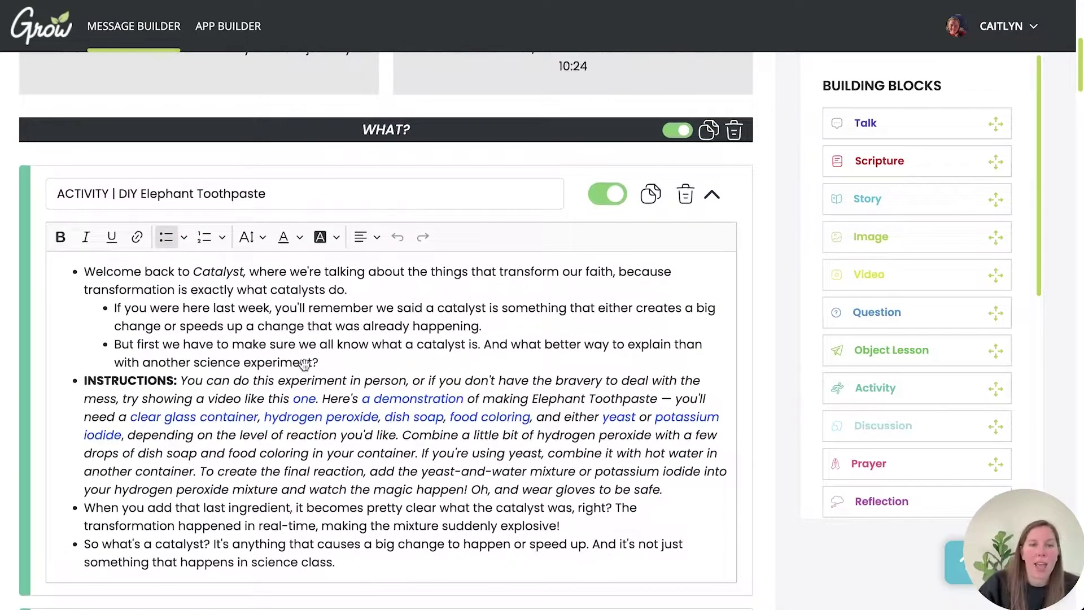
pyautogui.scroll(-1, 339, 525)
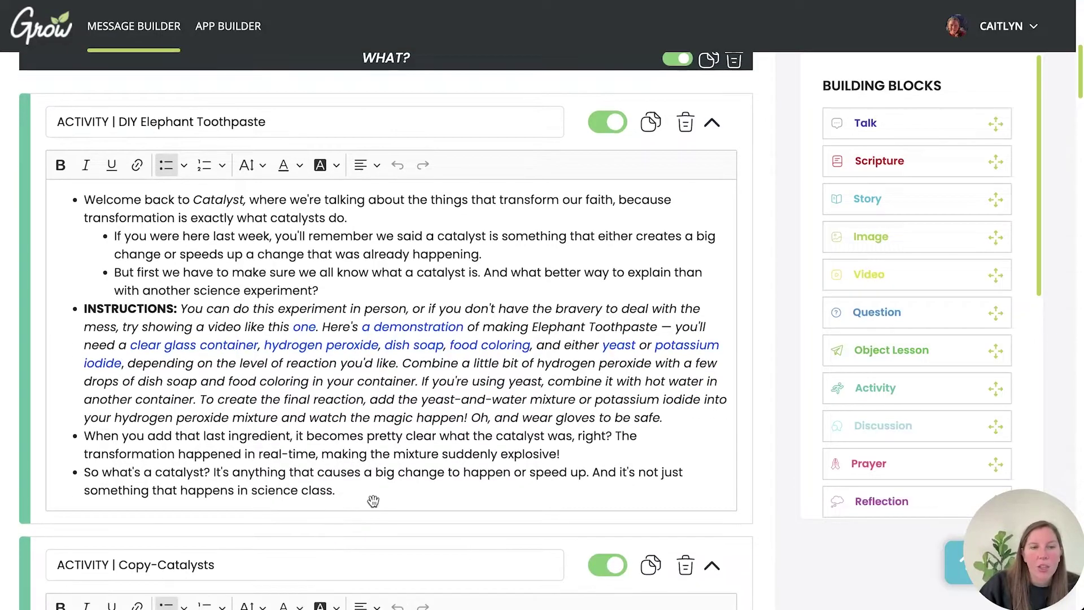
pyautogui.click(372, 494)
pyautogui.moveTo(351, 496); pyautogui.dragTo(84, 472)
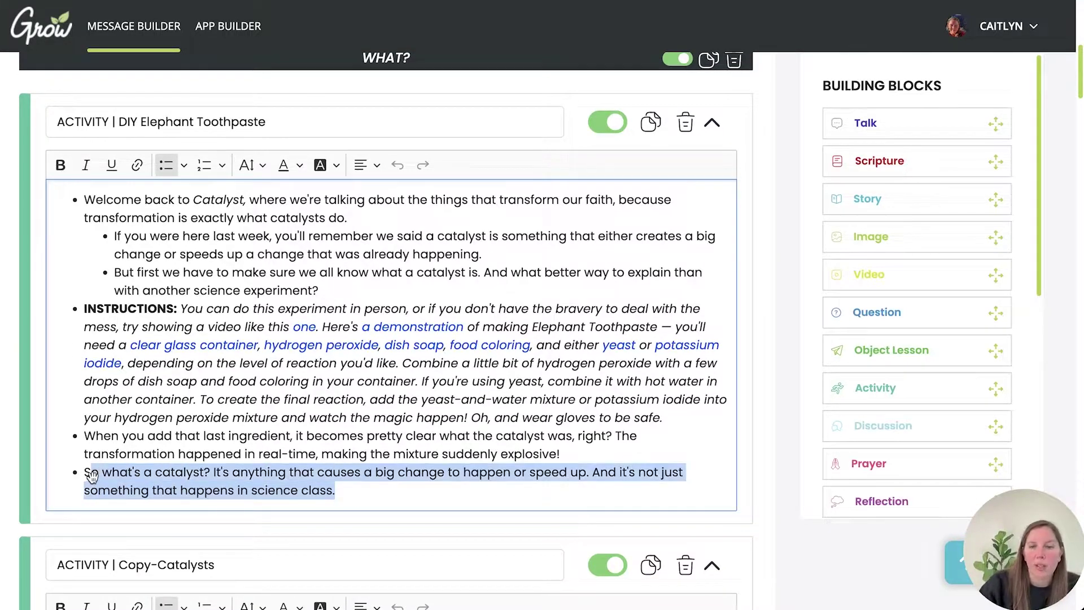
pyautogui.press('BackSpace')
pyautogui.press('BackSpace')
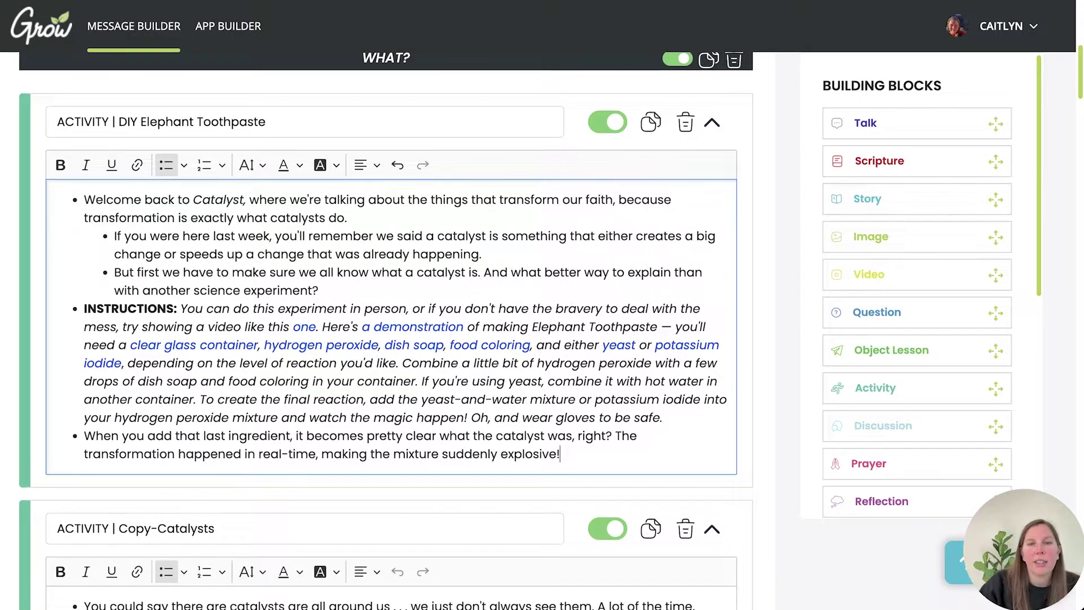
# Move the Copy-Catalysts block above the Elephant Toothpaste activity.
pyautogui.scroll(-1, 204, 226)
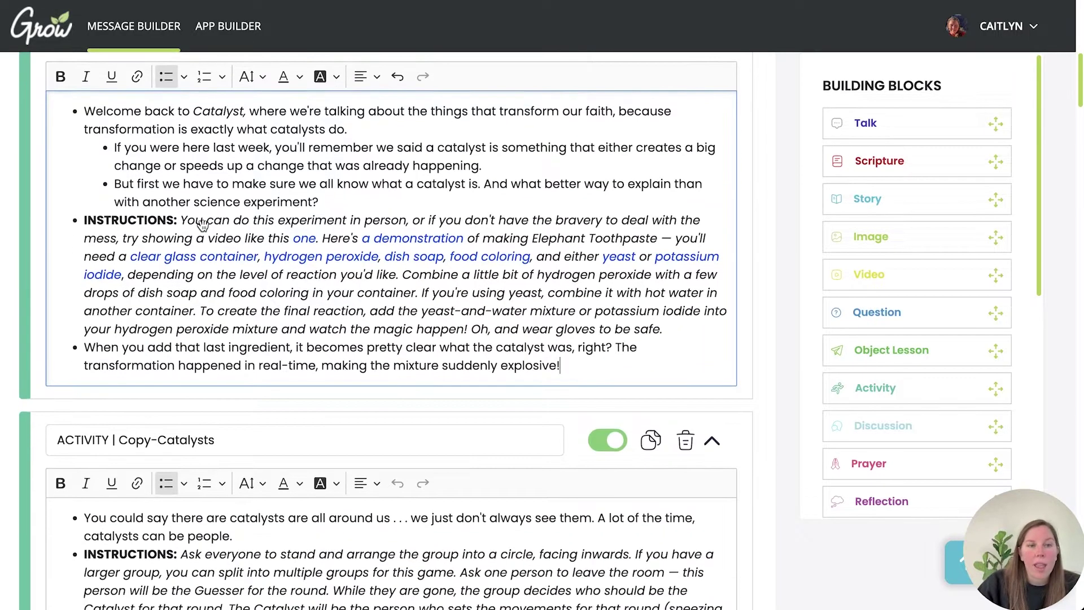
pyautogui.scroll(-1, 177, 432)
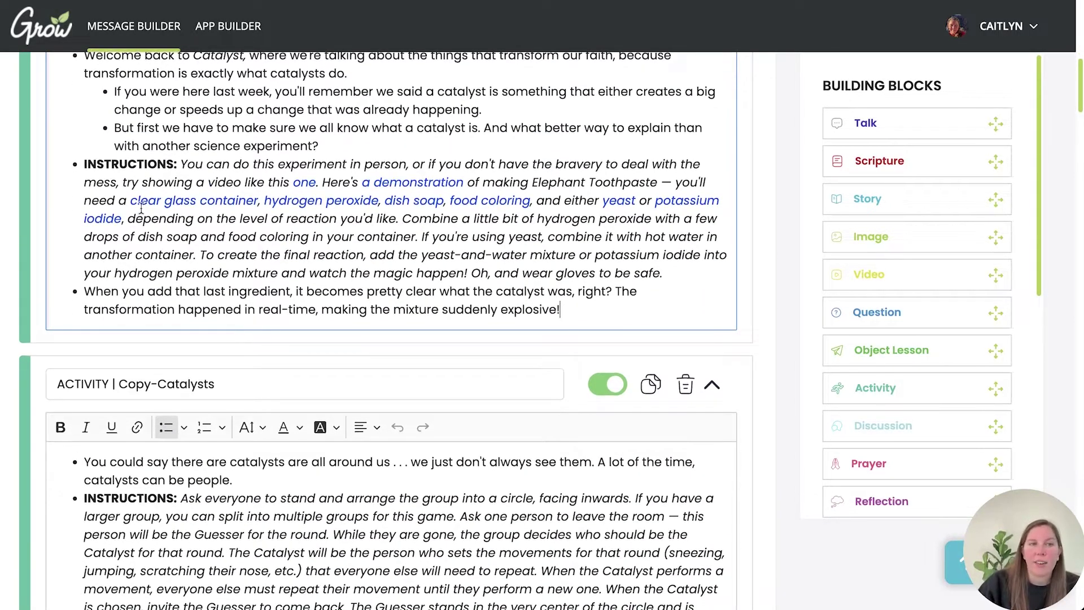
pyautogui.scroll(2, 141, 209)
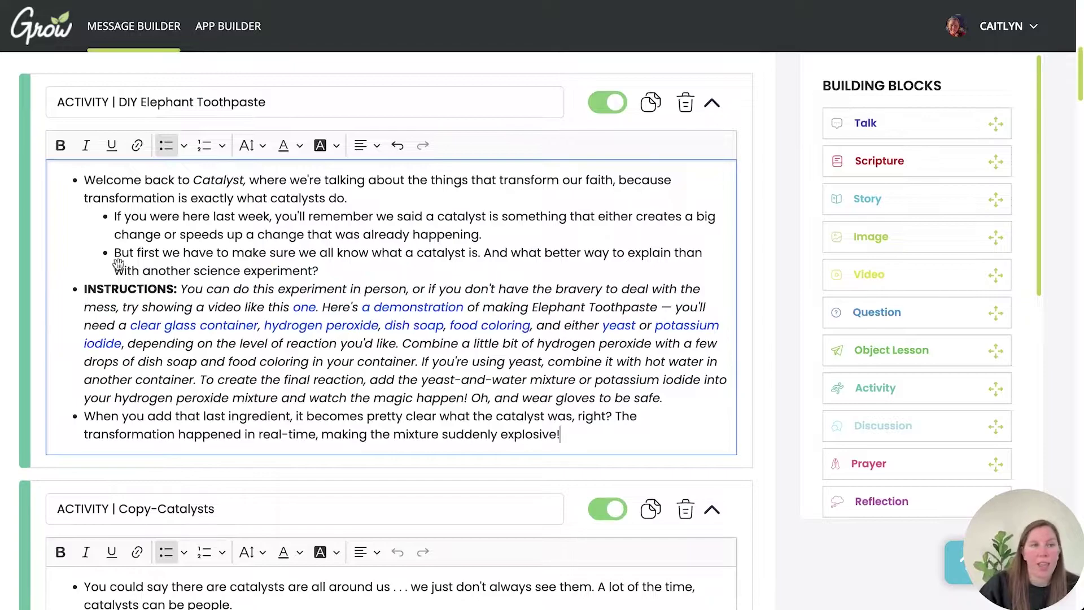
pyautogui.moveTo(28, 509); pyautogui.dragTo(28, 213)
# Exclude the Elephant Toothpaste activity from the lesson, then include it again.
pyautogui.scroll(-2, 153, 383)
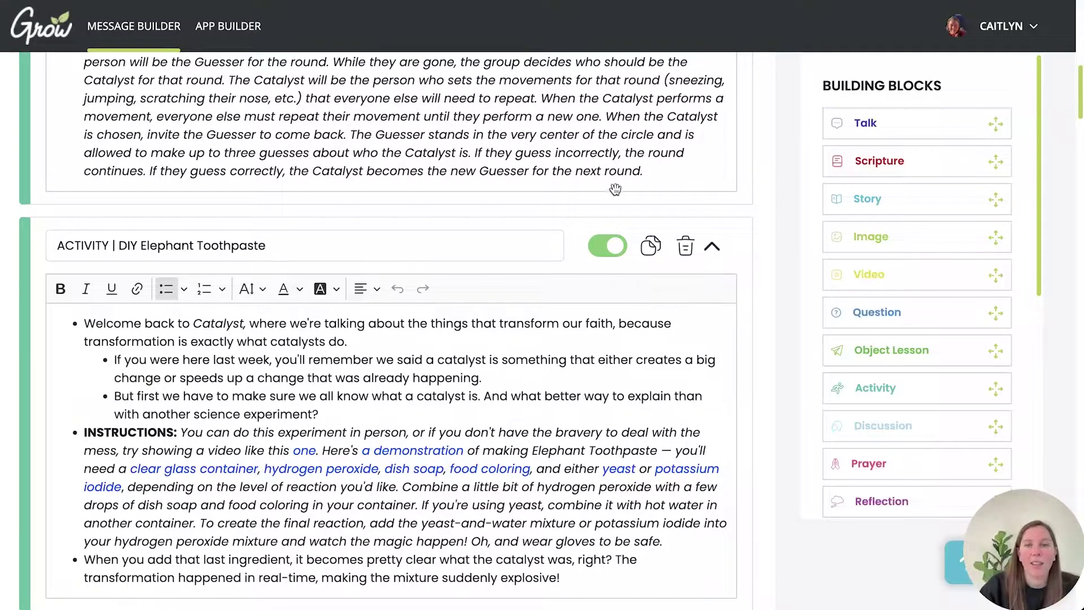
pyautogui.click(607, 247)
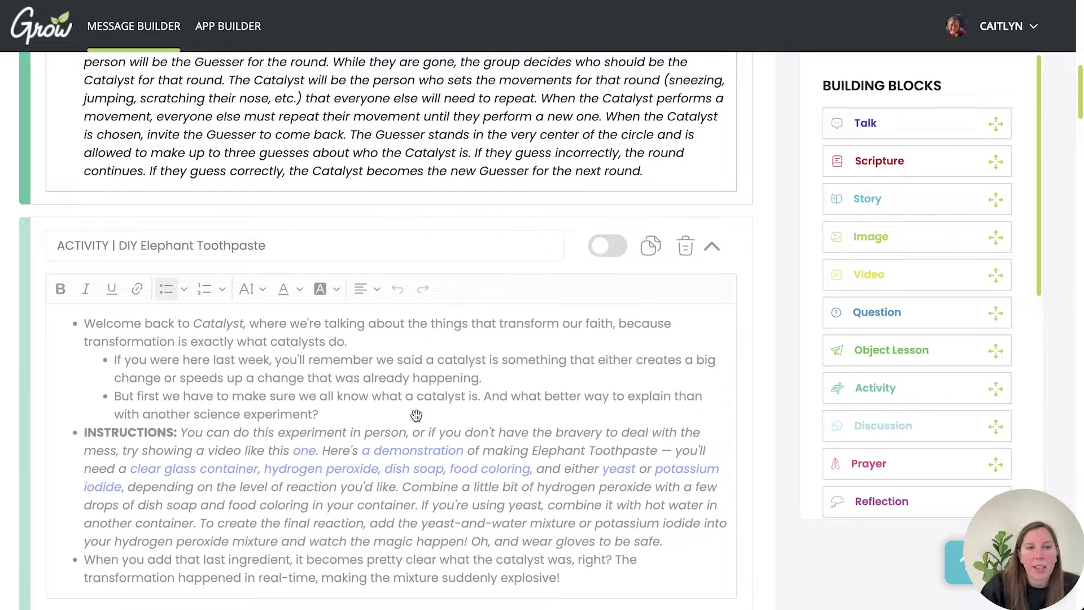
pyautogui.scroll(-2, 502, 427)
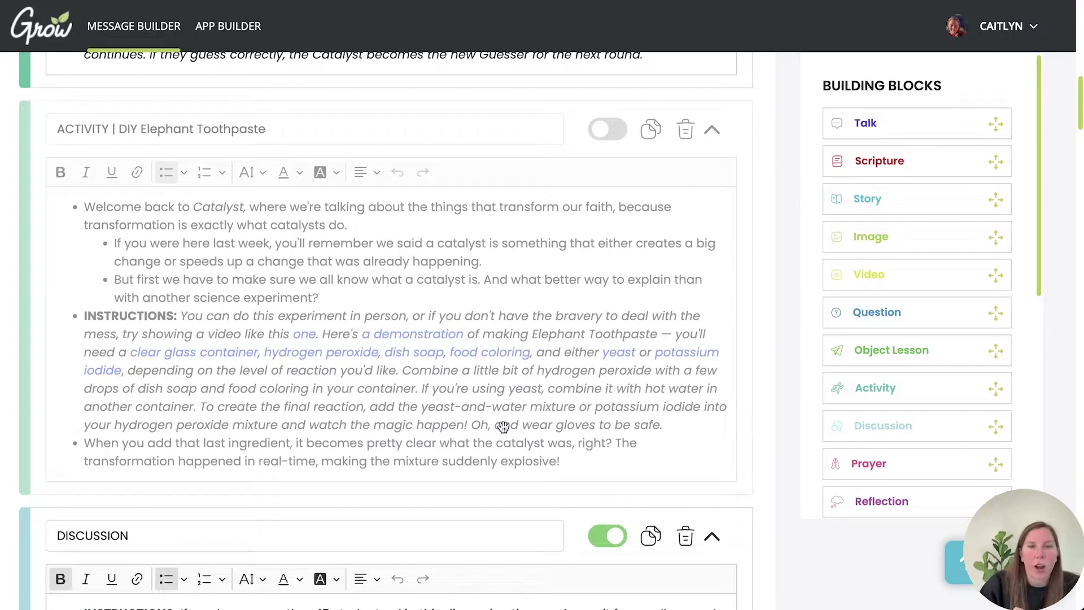
pyautogui.click(611, 131)
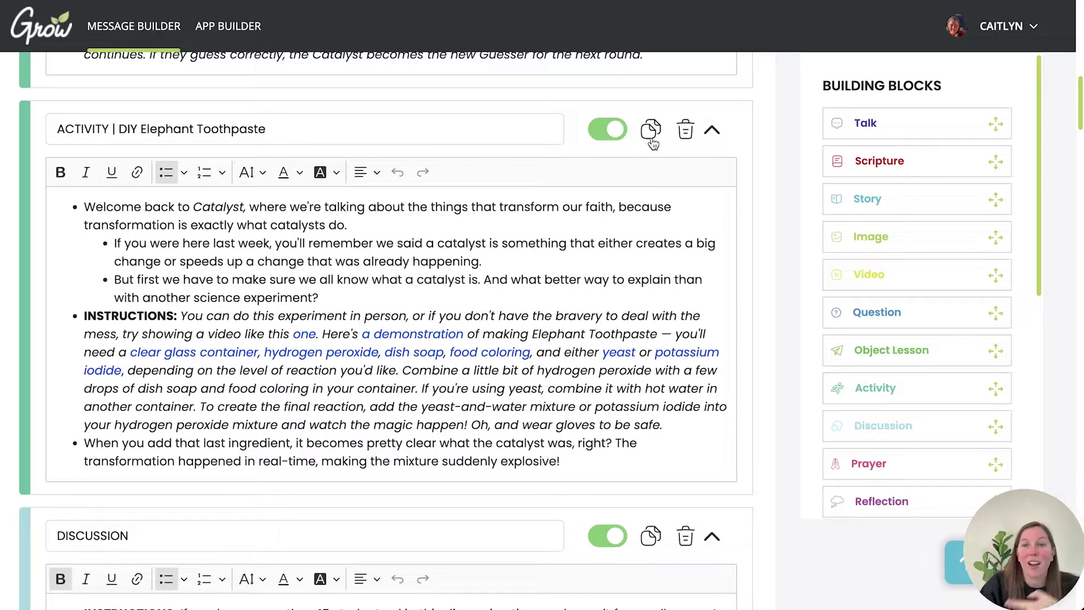
# Collapse the Elephant Toothpaste, Copy-Catalysts and Discussion blocks, then re-expand both activities.
pyautogui.click(713, 135)
pyautogui.scroll(3, 390, 187)
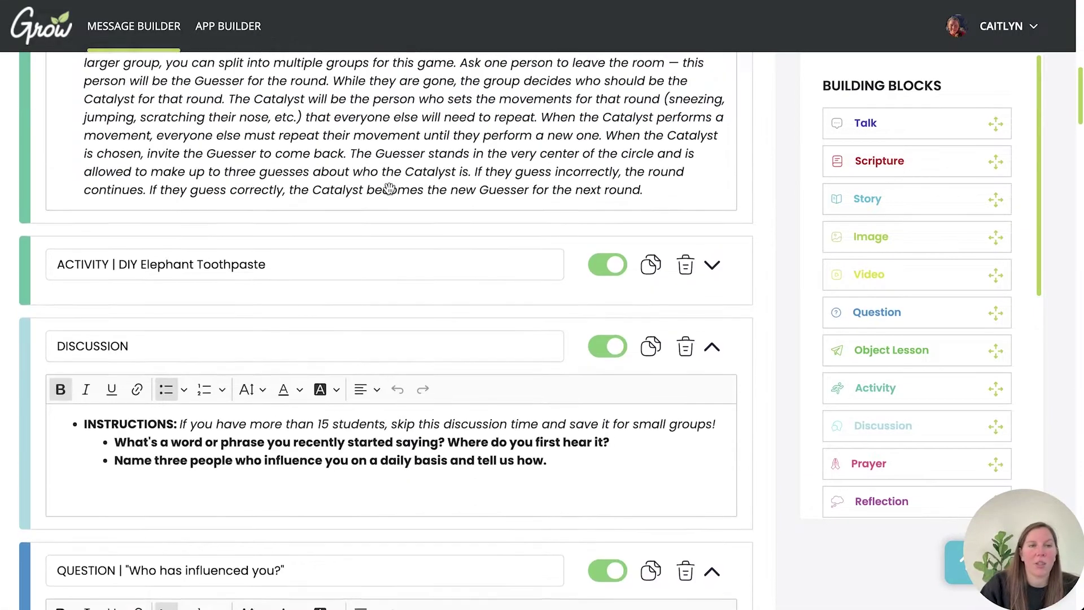
pyautogui.scroll(3, 460, 313)
pyautogui.scroll(2, 592, 300)
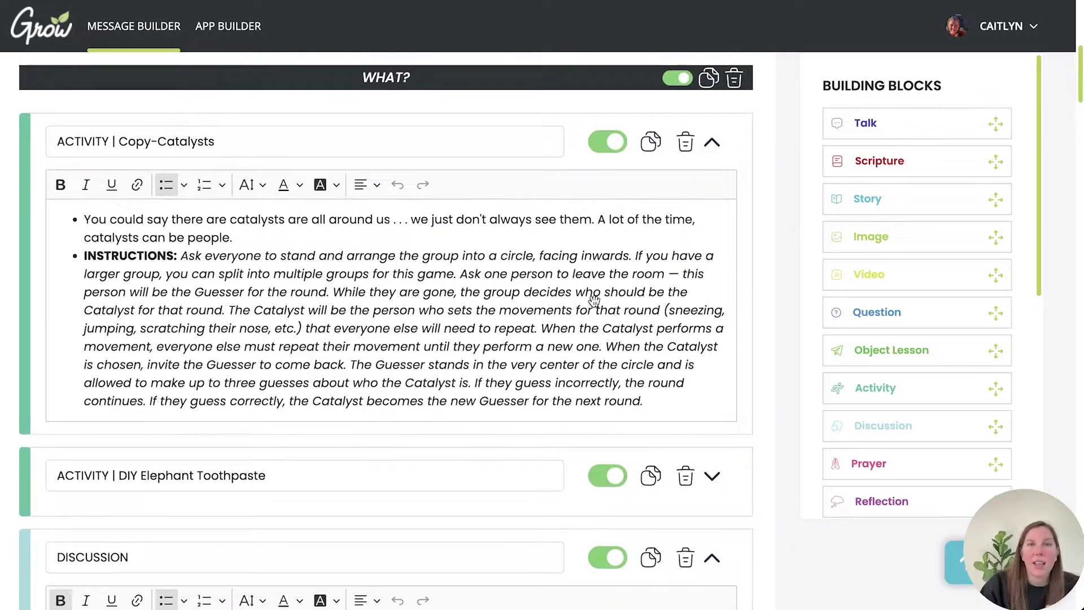
pyautogui.click(712, 142)
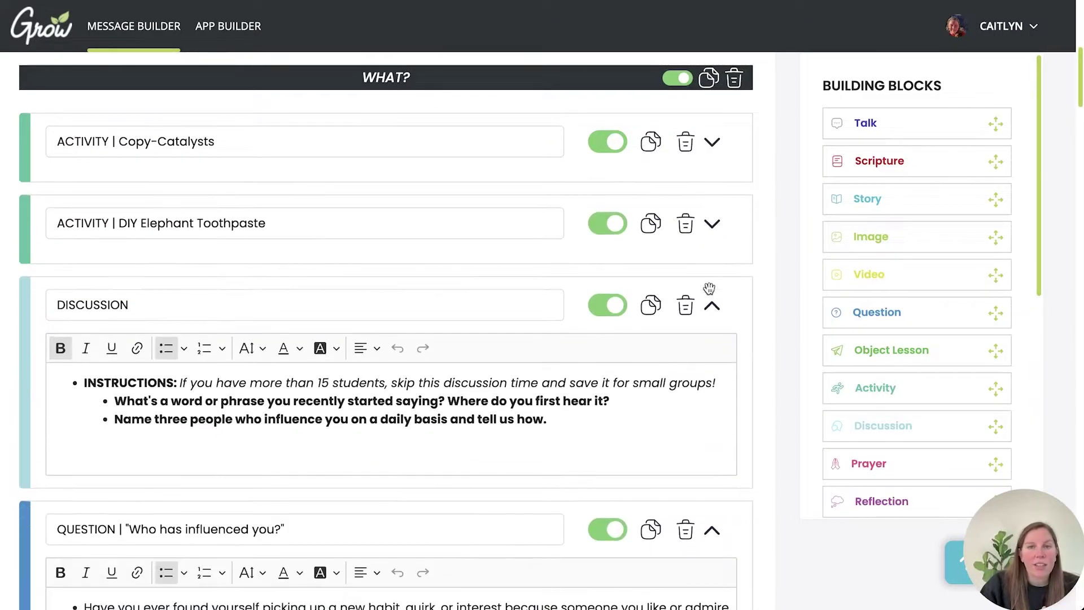
pyautogui.click(711, 306)
pyautogui.click(711, 223)
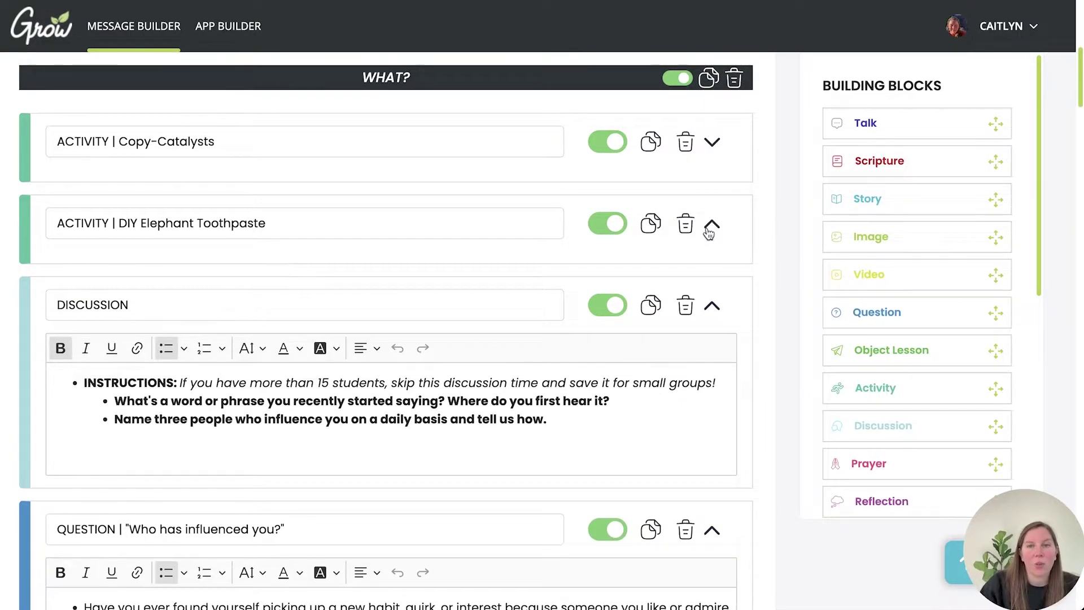
pyautogui.click(711, 142)
pyautogui.scroll(5, 608, 193)
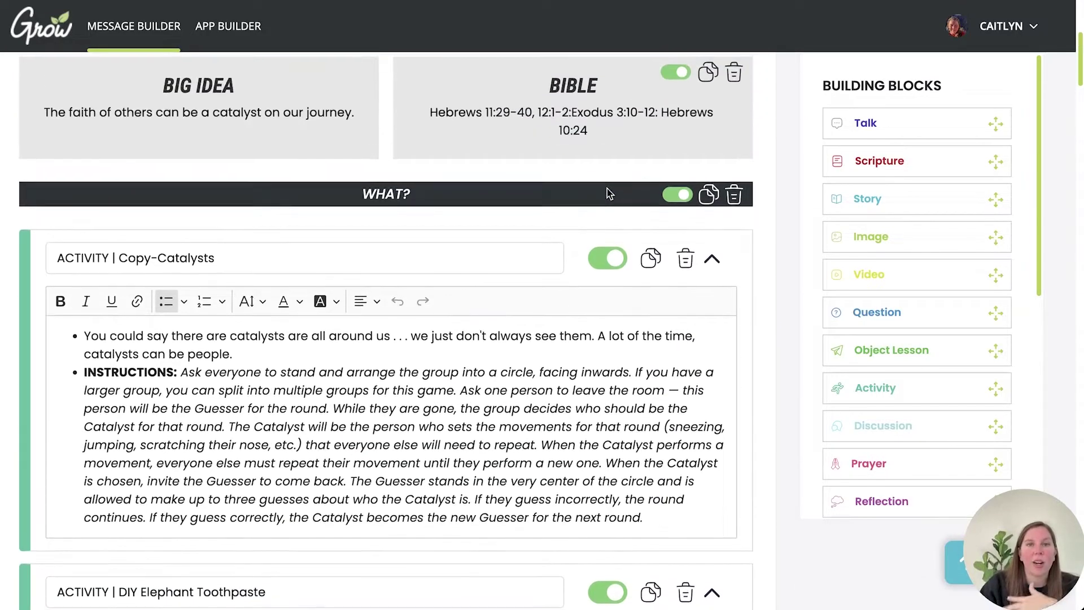
pyautogui.scroll(-3, 606, 193)
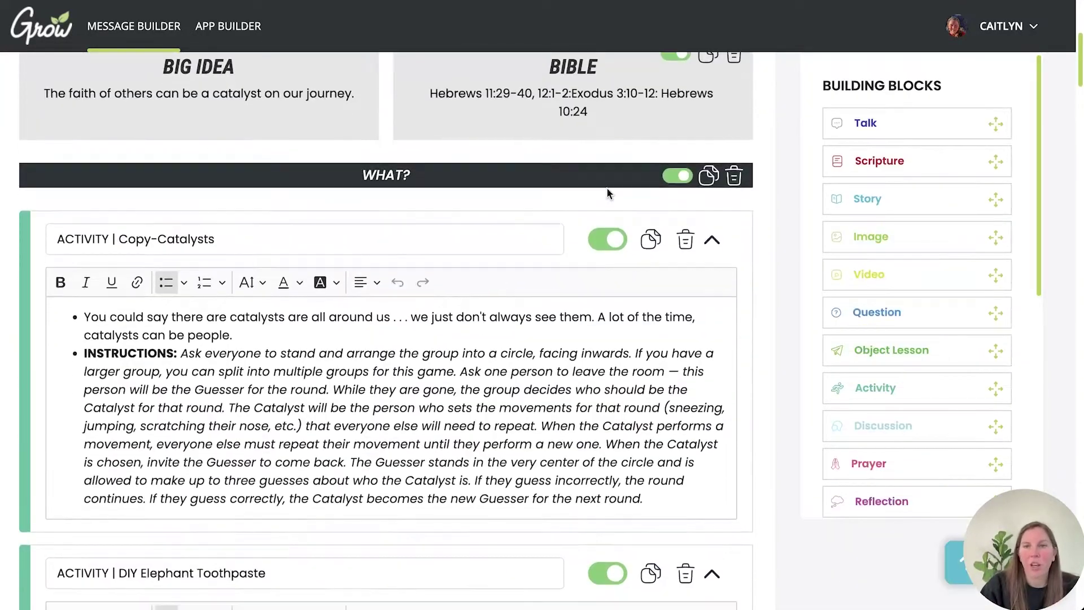
pyautogui.scroll(-8, 875, 310)
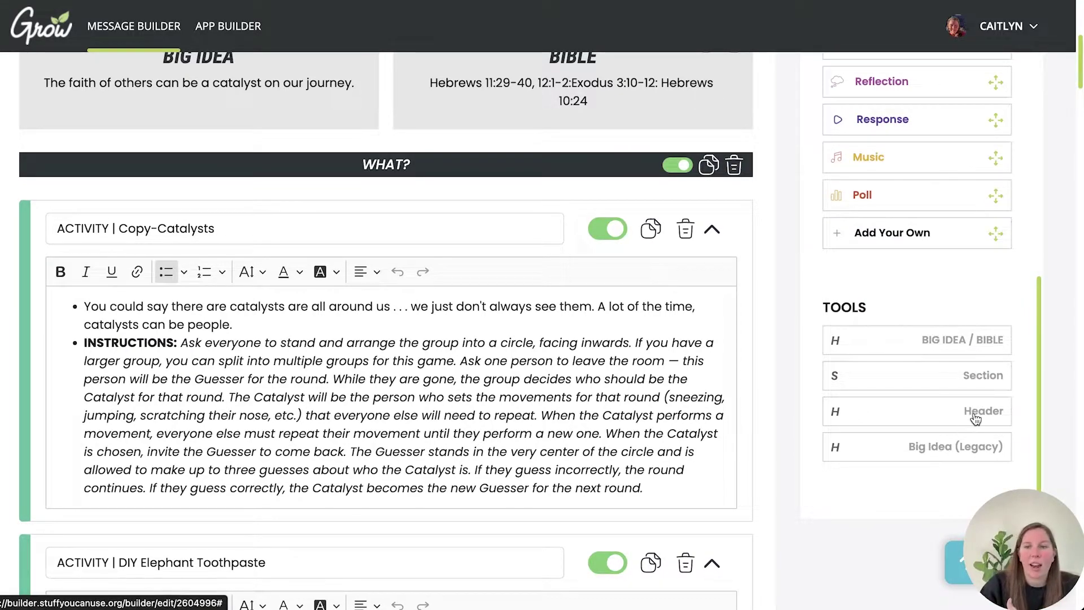
pyautogui.scroll(2, 830, 298)
pyautogui.scroll(3, 665, 276)
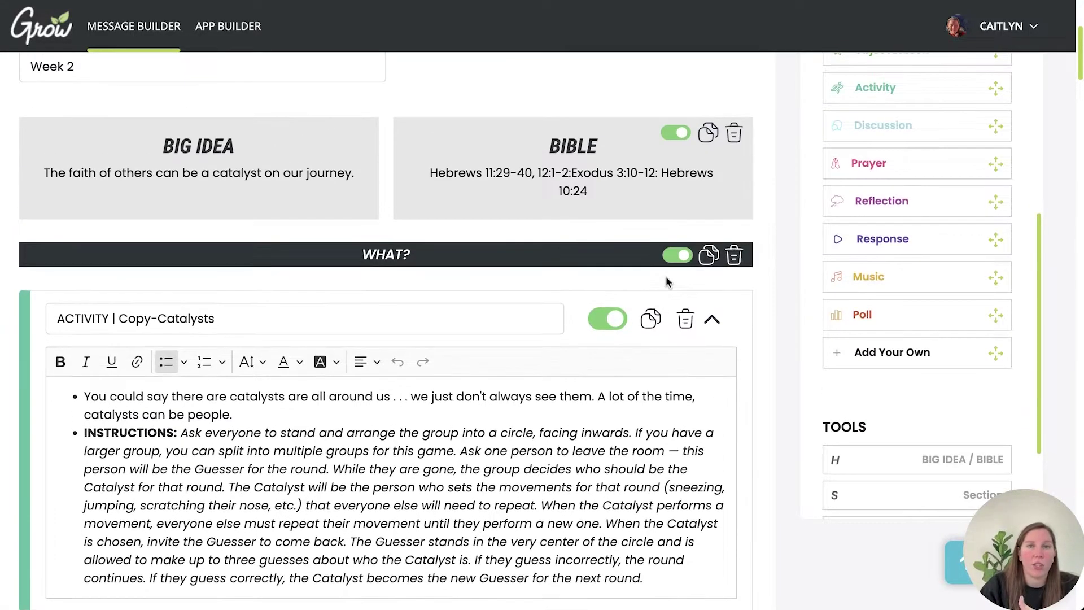
pyautogui.scroll(1, 666, 276)
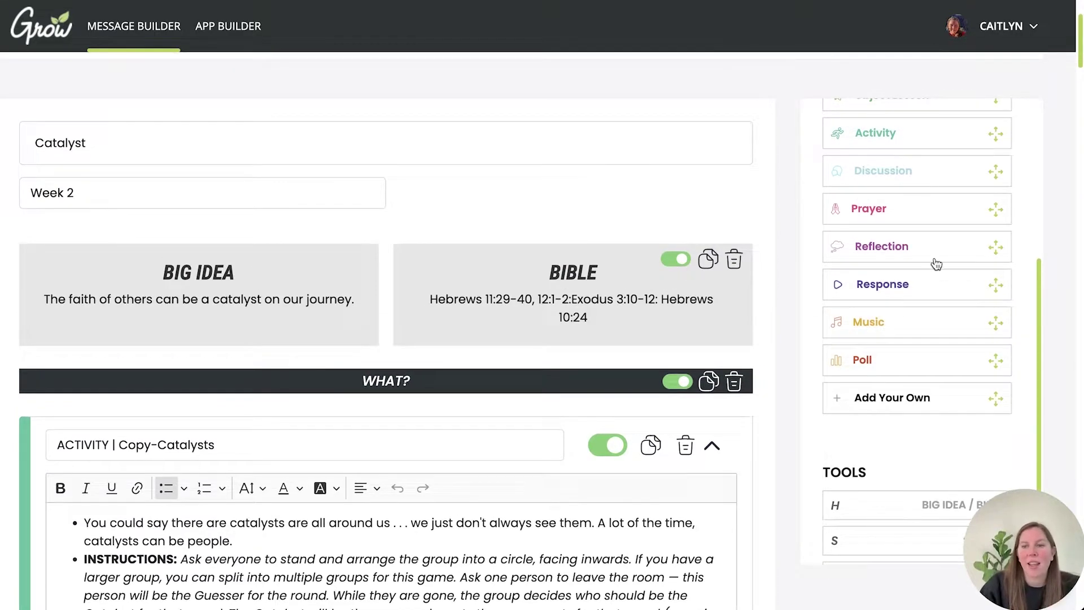
pyautogui.scroll(-2, 934, 261)
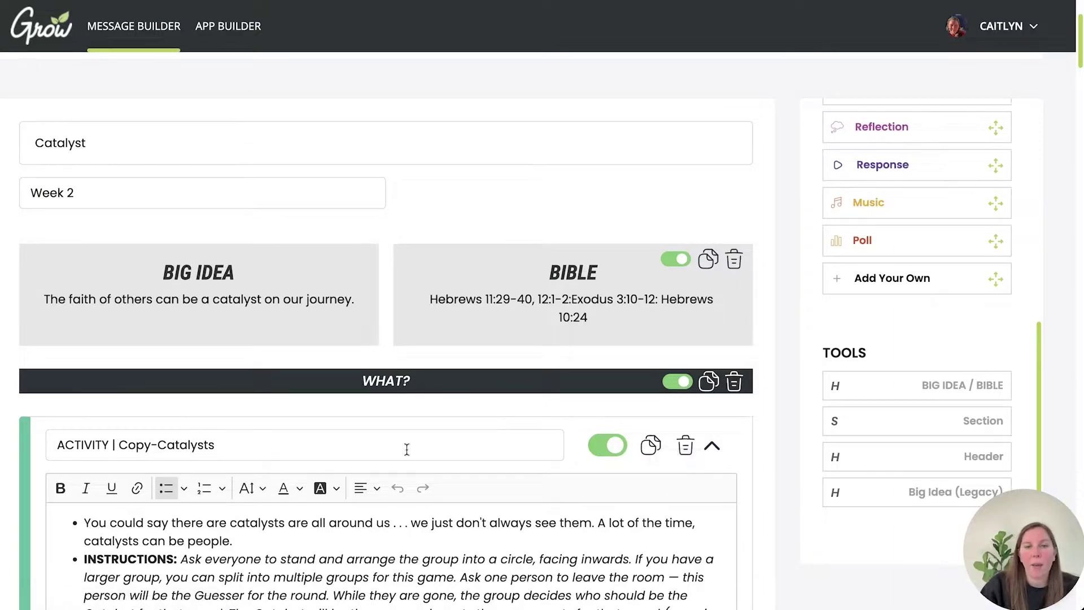
pyautogui.scroll(-2, 406, 447)
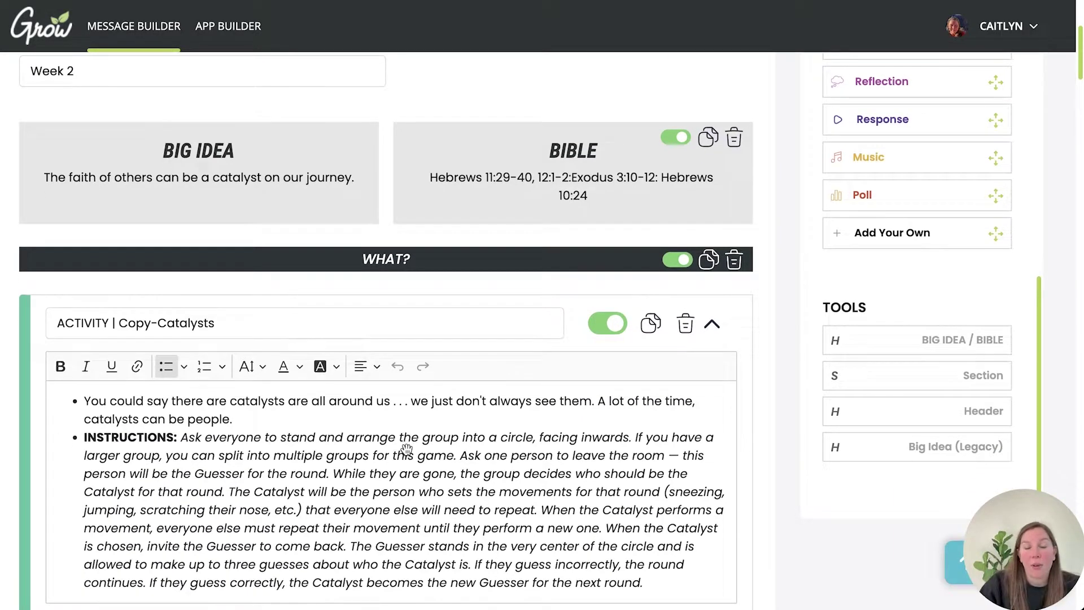
pyautogui.scroll(-1, 406, 447)
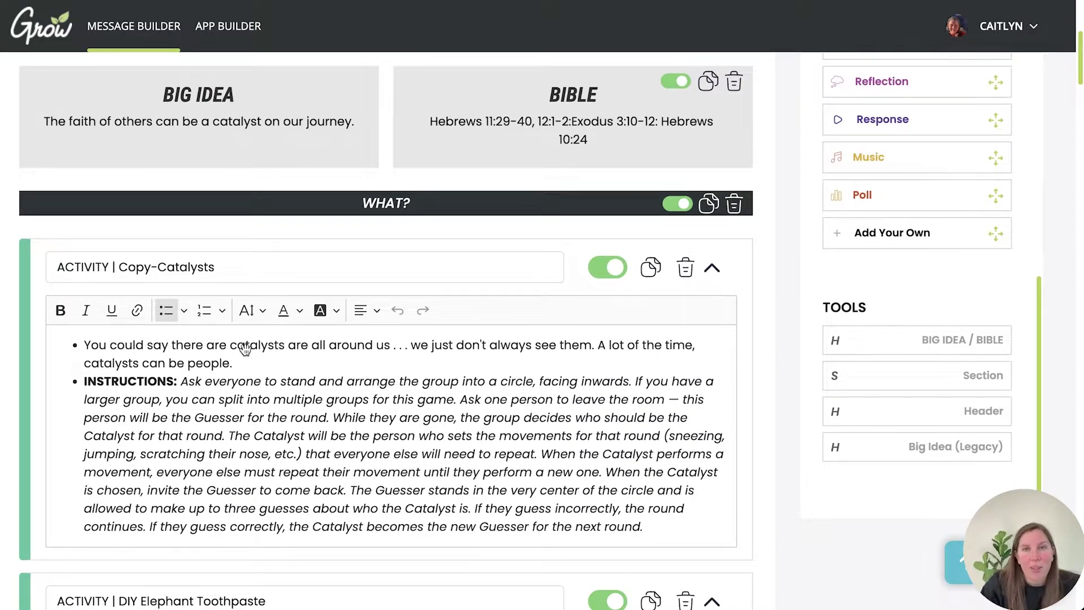
pyautogui.scroll(-1, 489, 363)
pyautogui.scroll(-1, 489, 363)
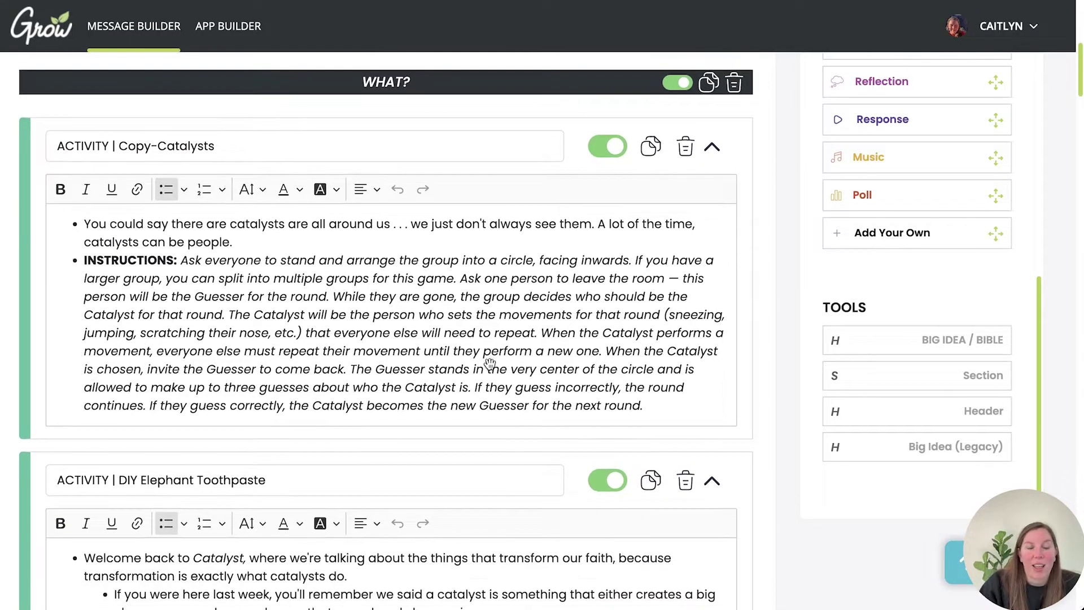
pyautogui.scroll(-3, 489, 363)
pyautogui.scroll(-3, 489, 363)
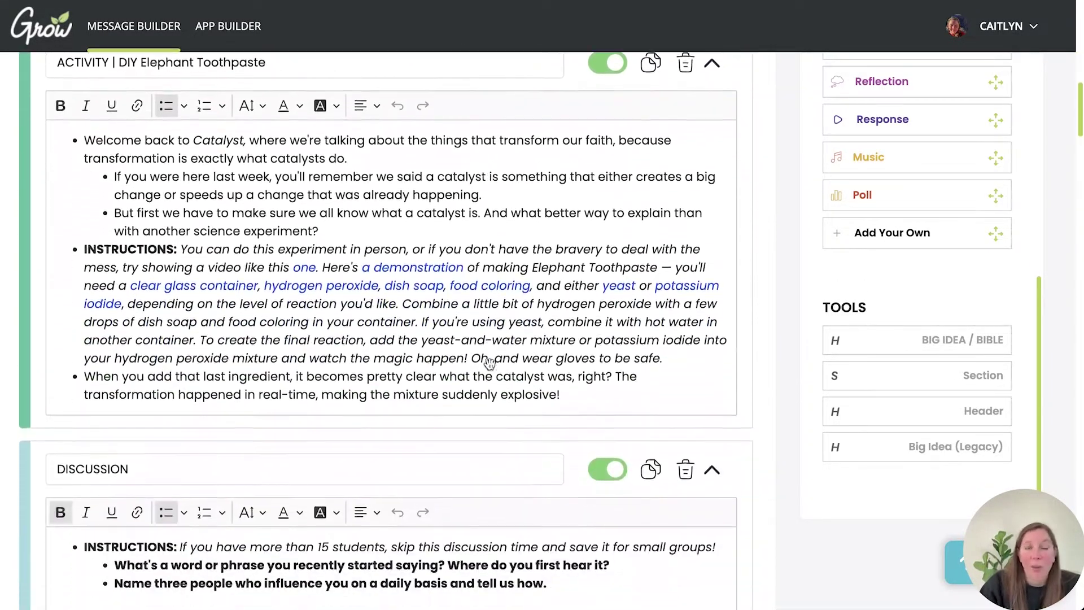
pyautogui.scroll(-4, 489, 363)
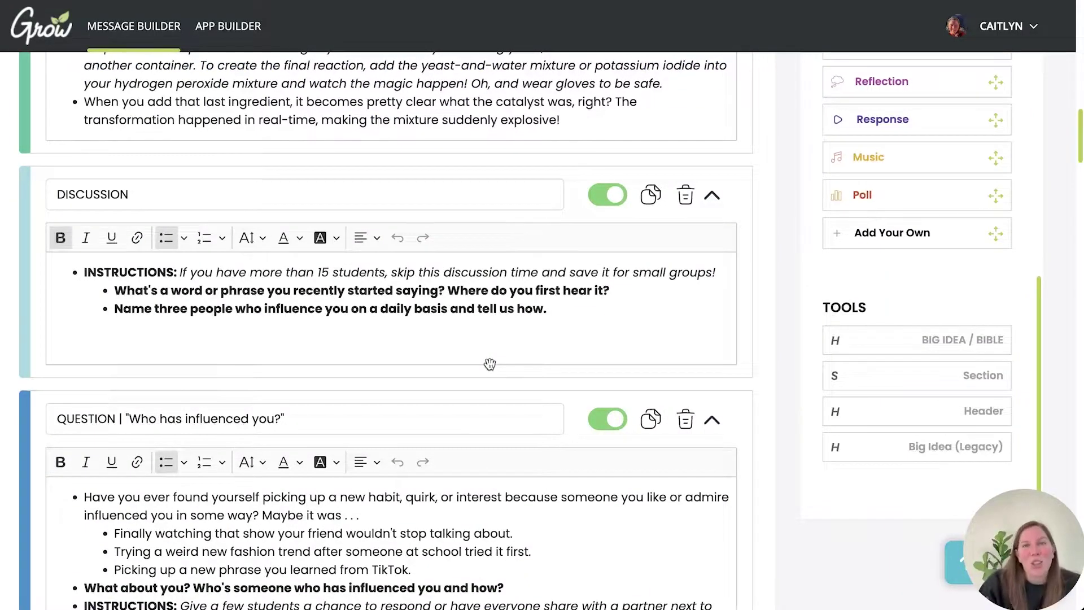
pyautogui.scroll(-3, 477, 400)
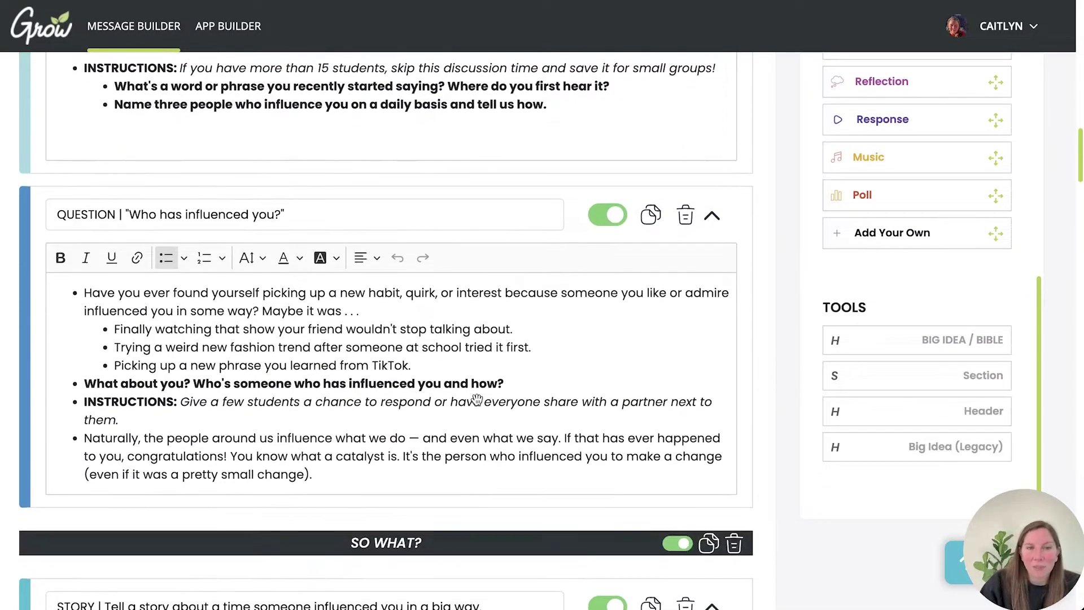
pyautogui.click(140, 311)
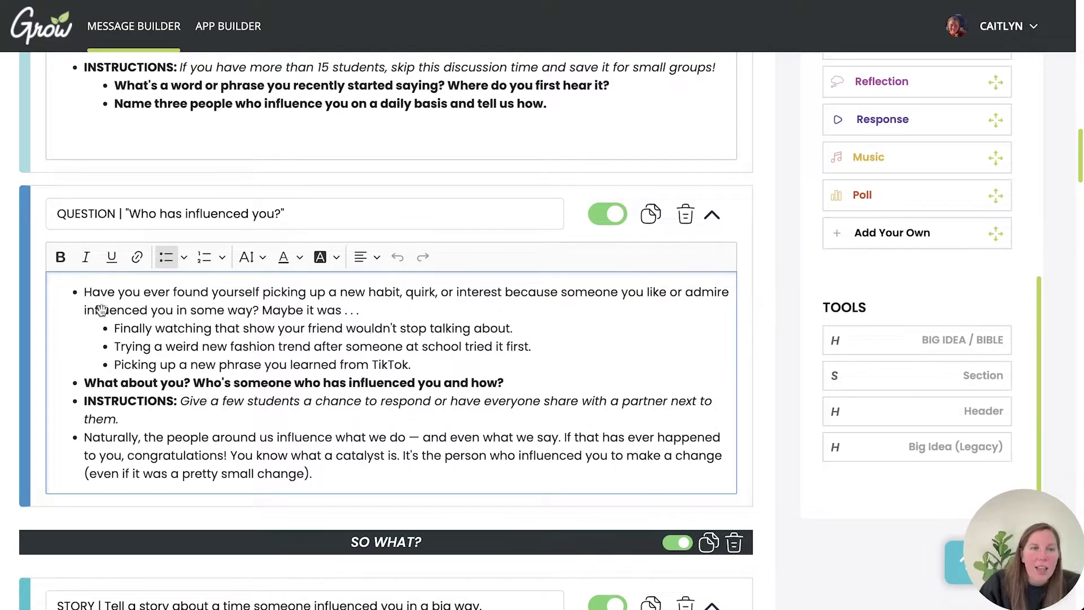
pyautogui.moveTo(92, 292); pyautogui.dragTo(245, 294)
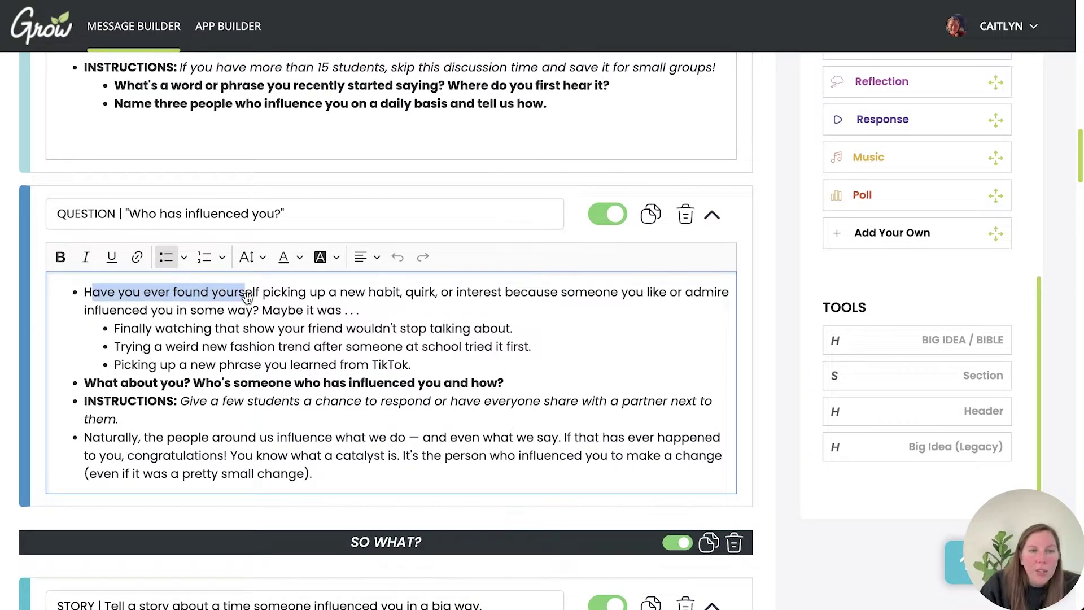
pyautogui.click(61, 257)
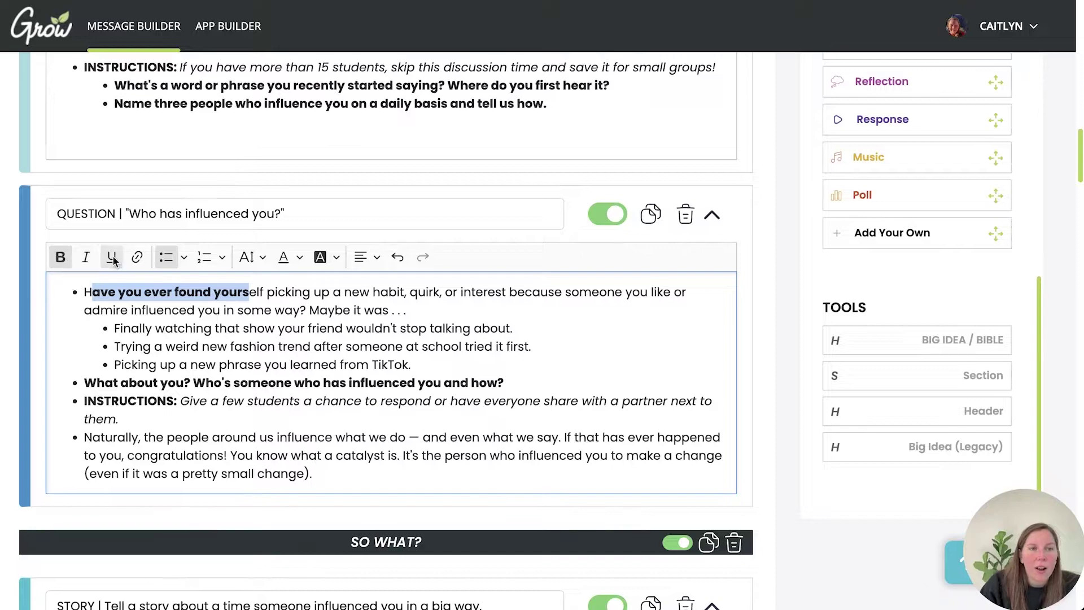
pyautogui.click(112, 257)
pyautogui.click(61, 257)
pyautogui.click(113, 257)
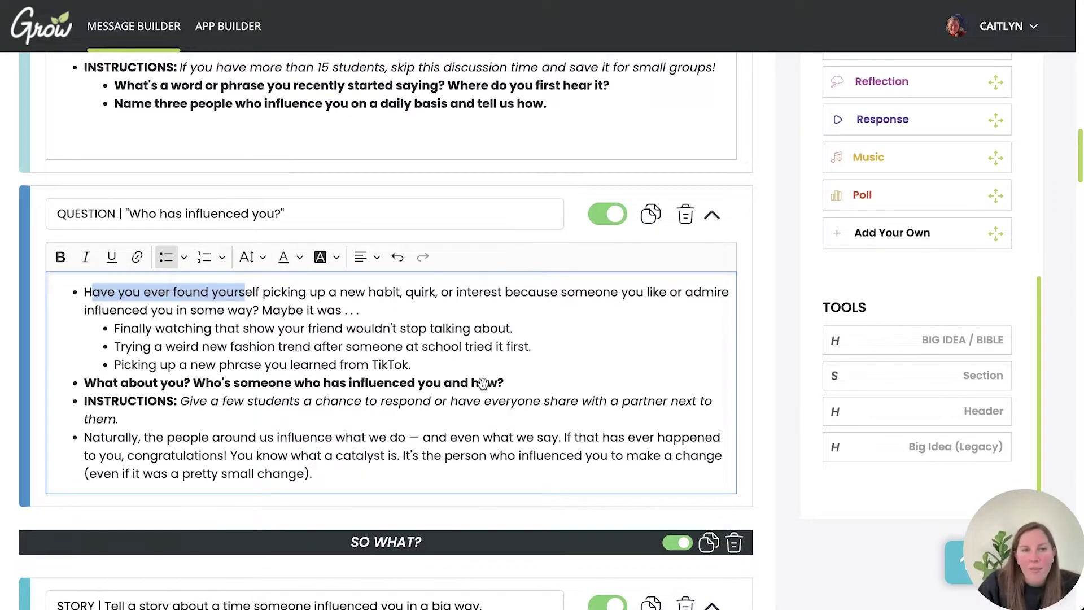
pyautogui.scroll(-8, 423, 356)
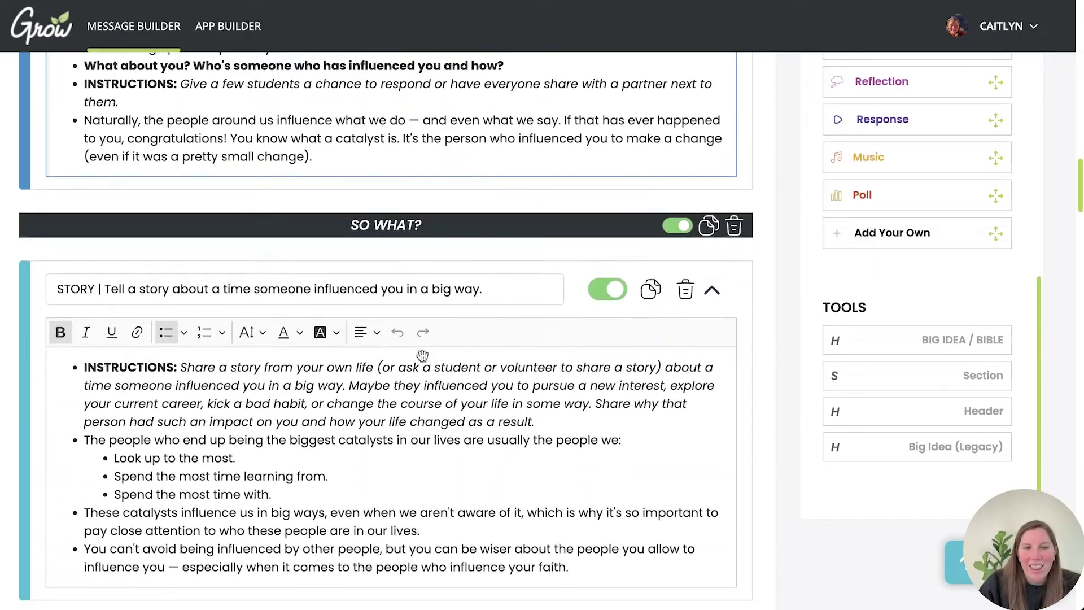
pyautogui.scroll(-4, 422, 355)
pyautogui.scroll(15, 423, 358)
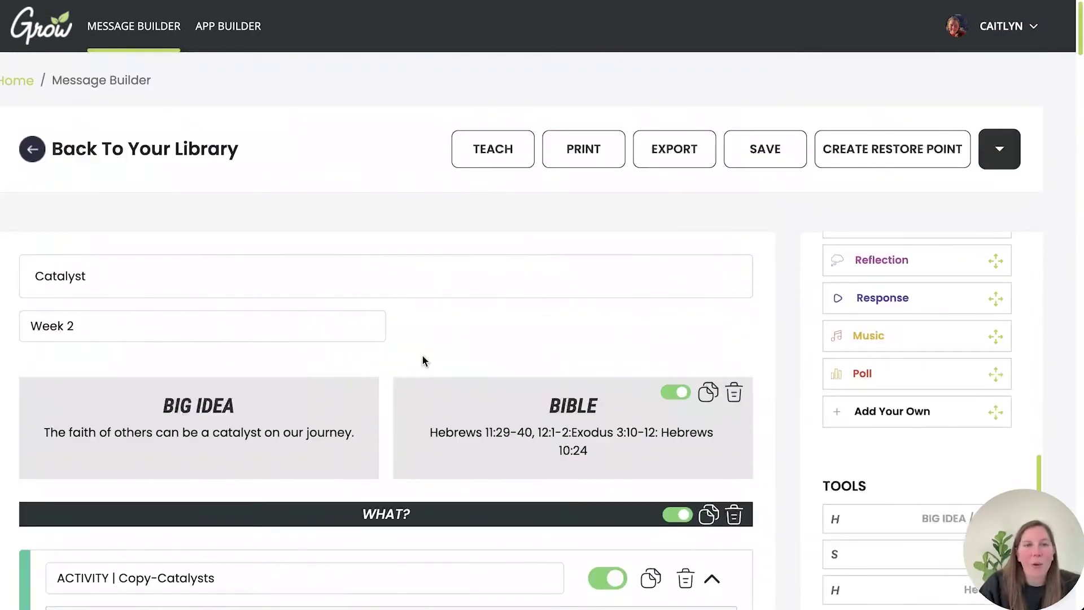
# Save the lesson and preview it in Teach view.
pyautogui.click(501, 157)
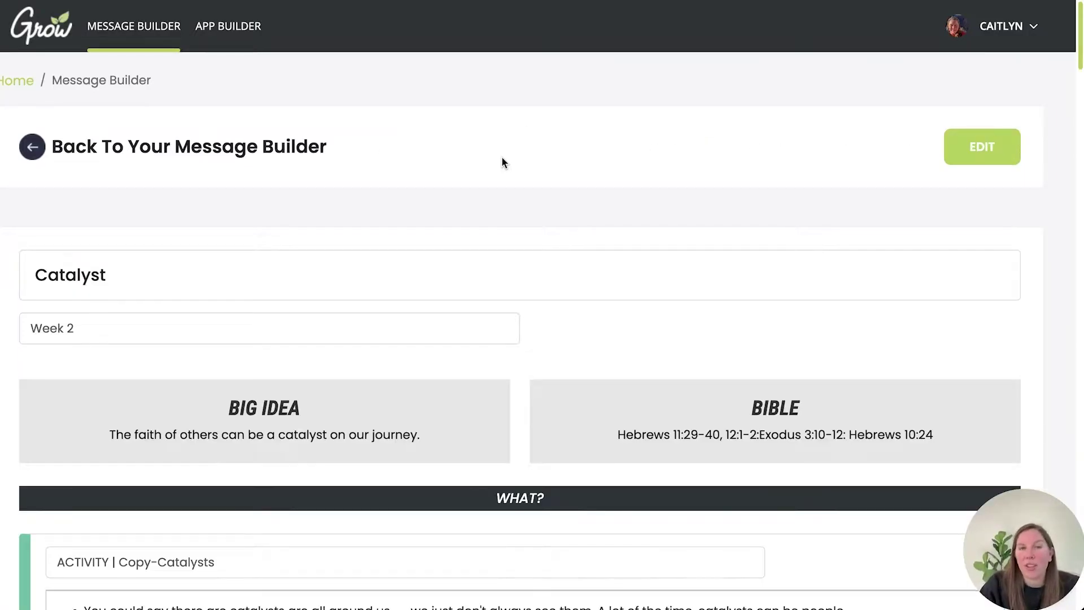
pyautogui.scroll(-4, 504, 344)
pyautogui.scroll(-2, 504, 342)
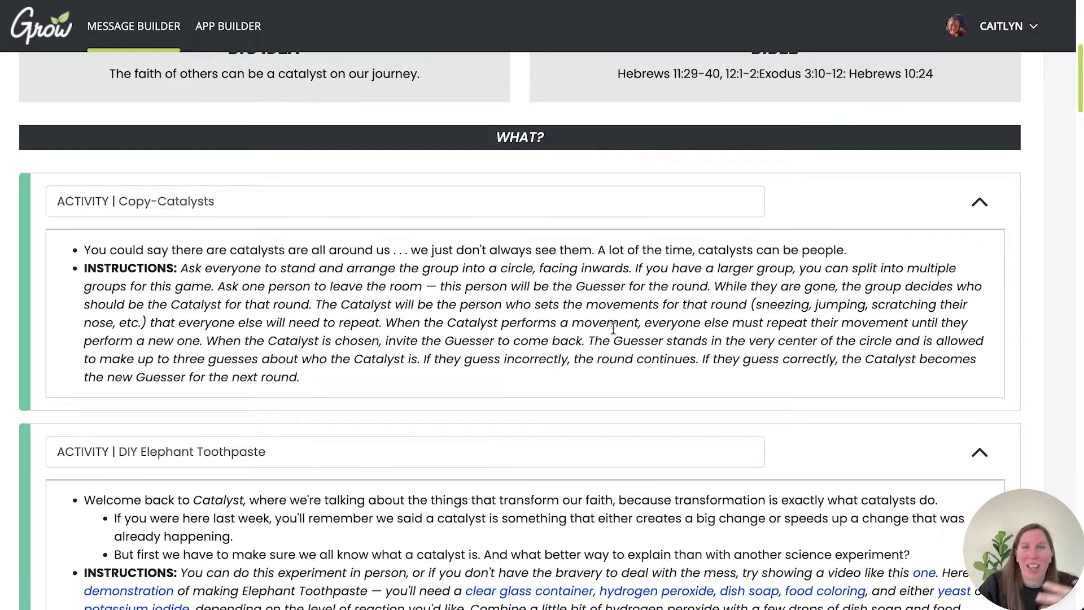
pyautogui.scroll(-3, 348, 349)
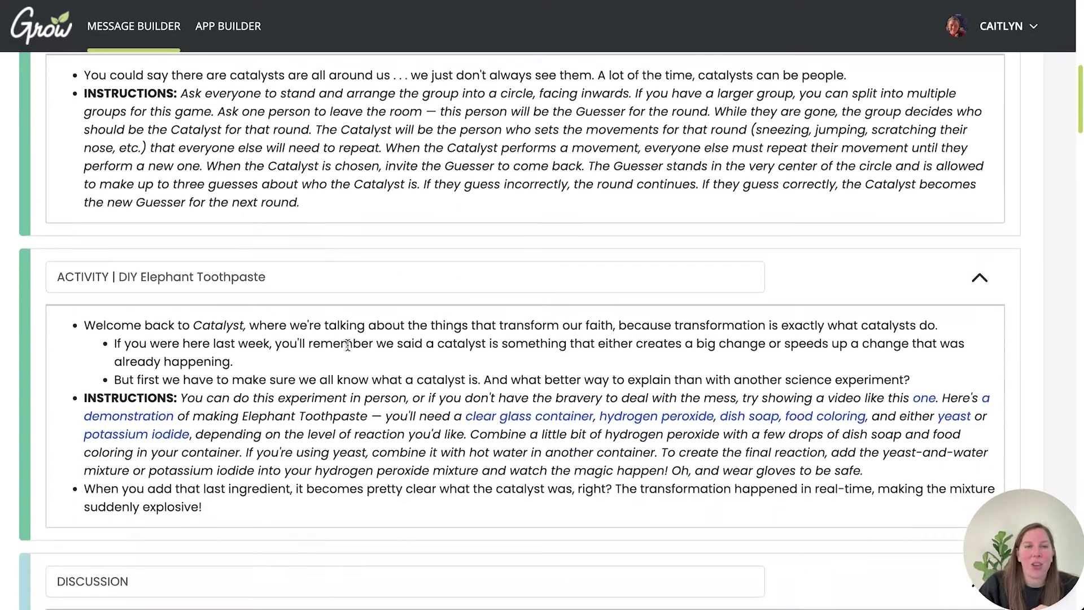
pyautogui.scroll(2, 348, 350)
# Collapse the Copy-Catalysts, Elephant Toothpaste, Discussion and 'Who has influenced you?' blocks in Teach view.
pyautogui.click(980, 155)
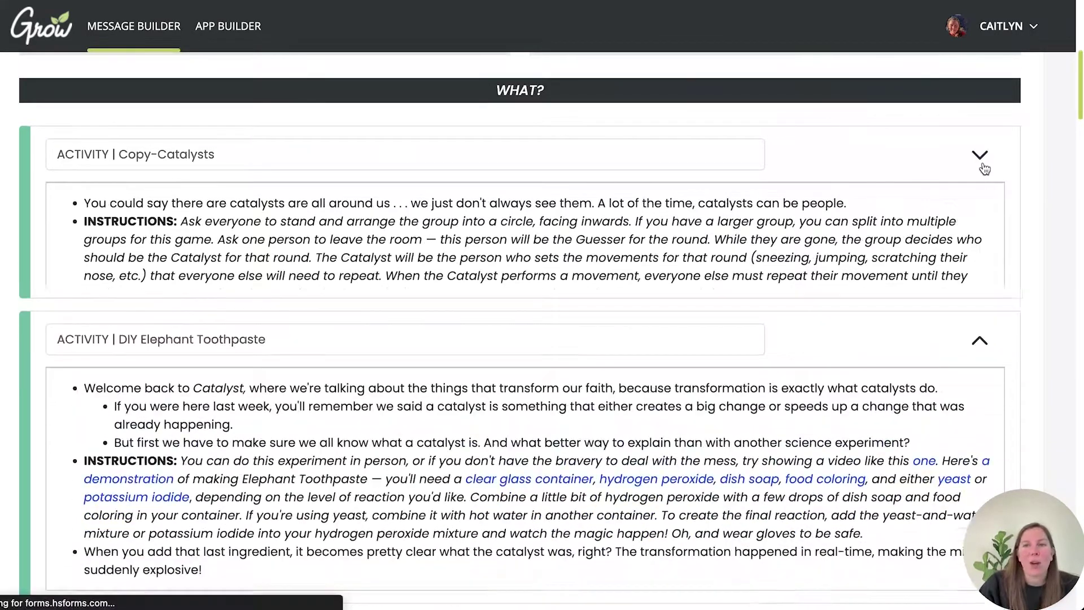
pyautogui.click(983, 239)
pyautogui.click(980, 294)
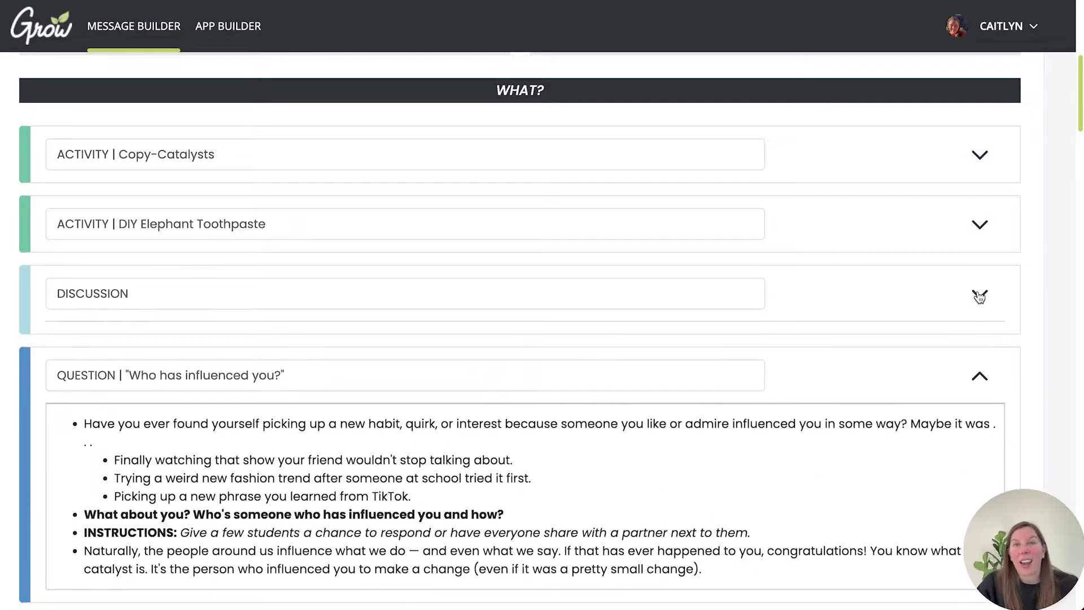
pyautogui.click(979, 364)
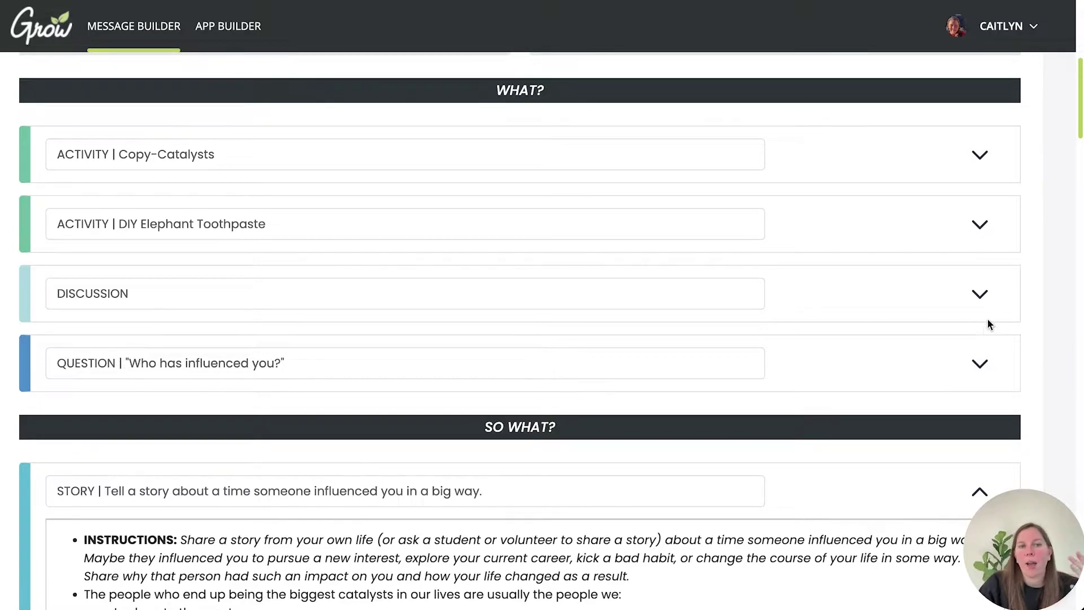
pyautogui.click(988, 362)
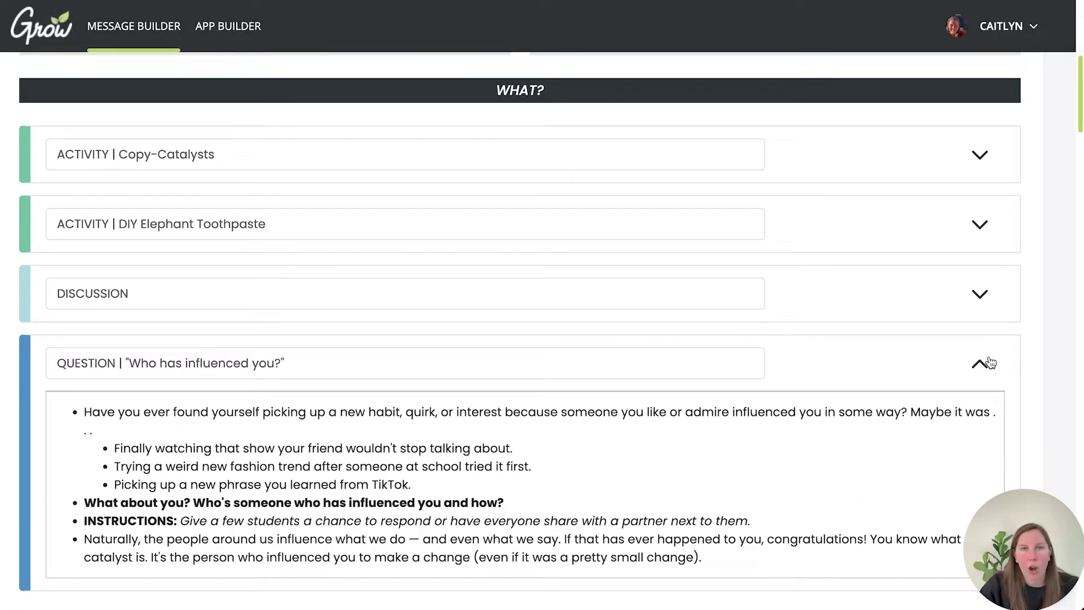
pyautogui.scroll(-3, 991, 362)
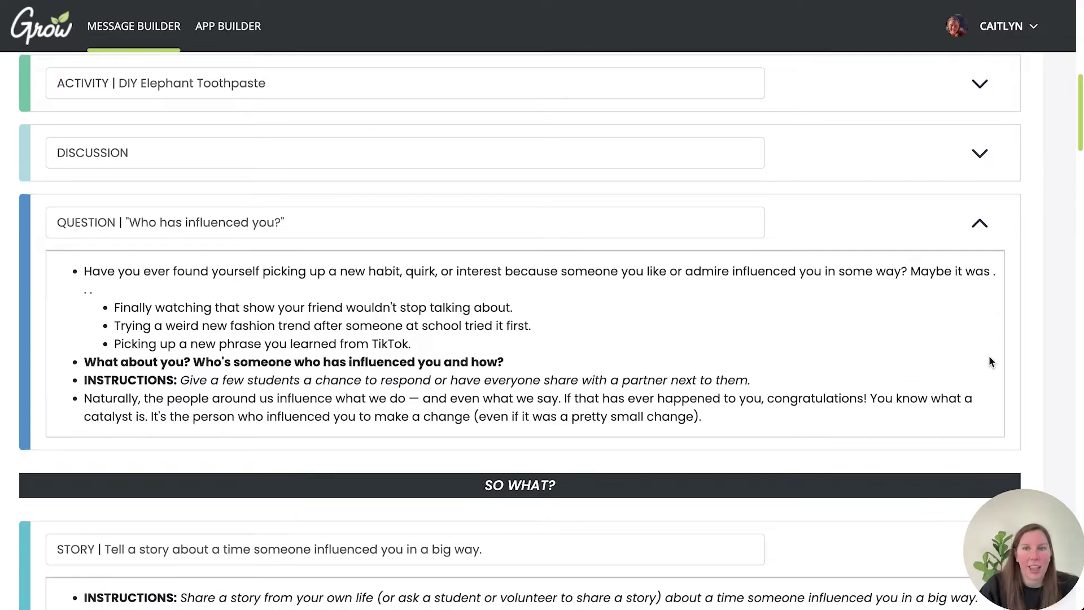
pyautogui.click(979, 220)
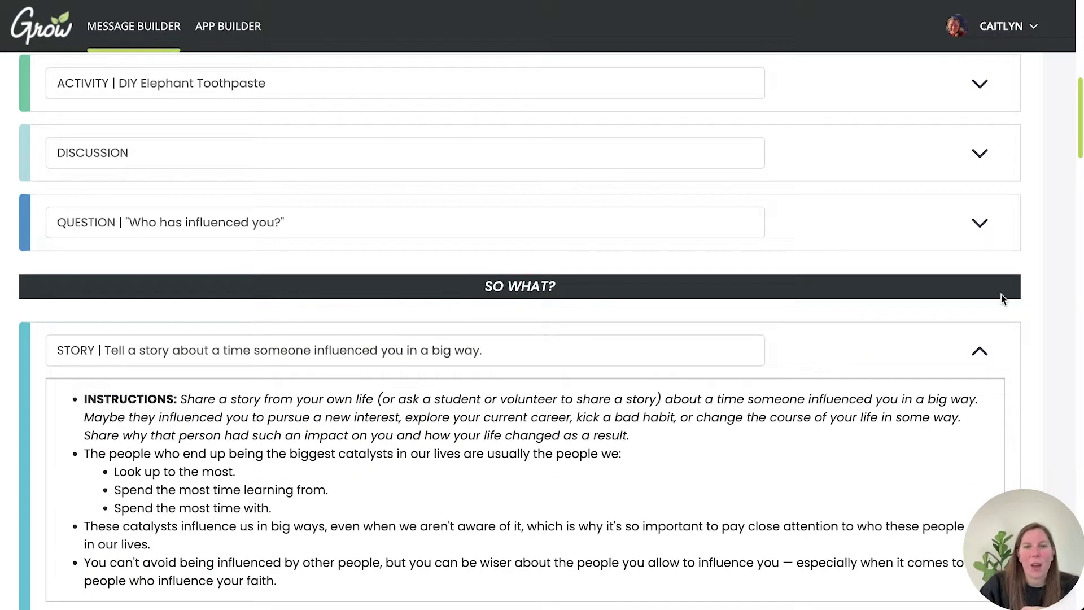
# Leave the Teach view preview and return to the builds list.
pyautogui.scroll(7, 1001, 294)
pyautogui.scroll(3, 1002, 299)
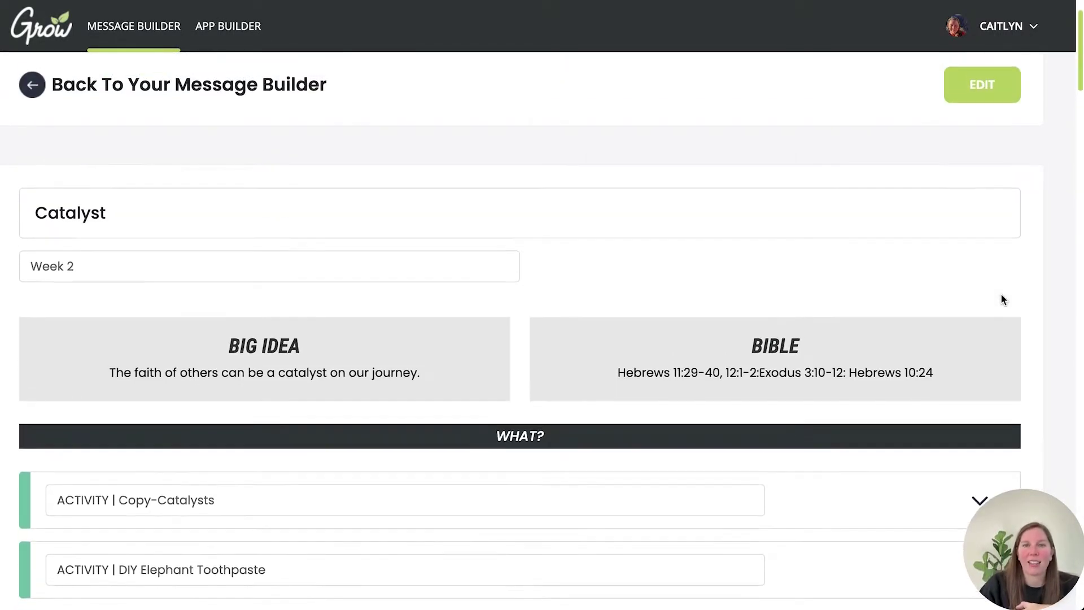
pyautogui.click(32, 136)
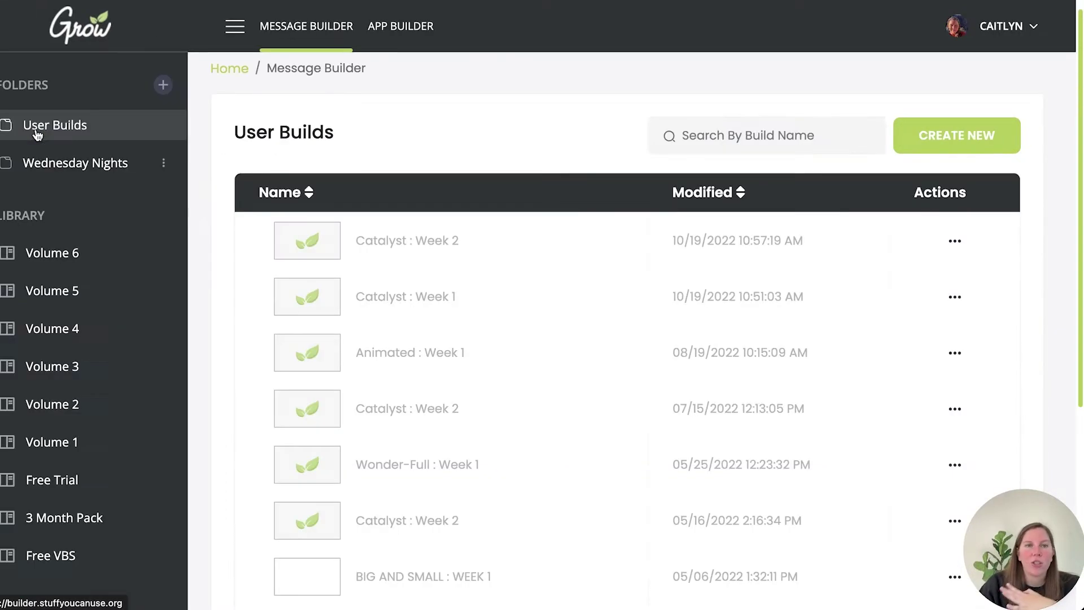
# View the Volume 6 Students lessons, then open the top Catalyst : Week 2 user build.
pyautogui.click(475, 221)
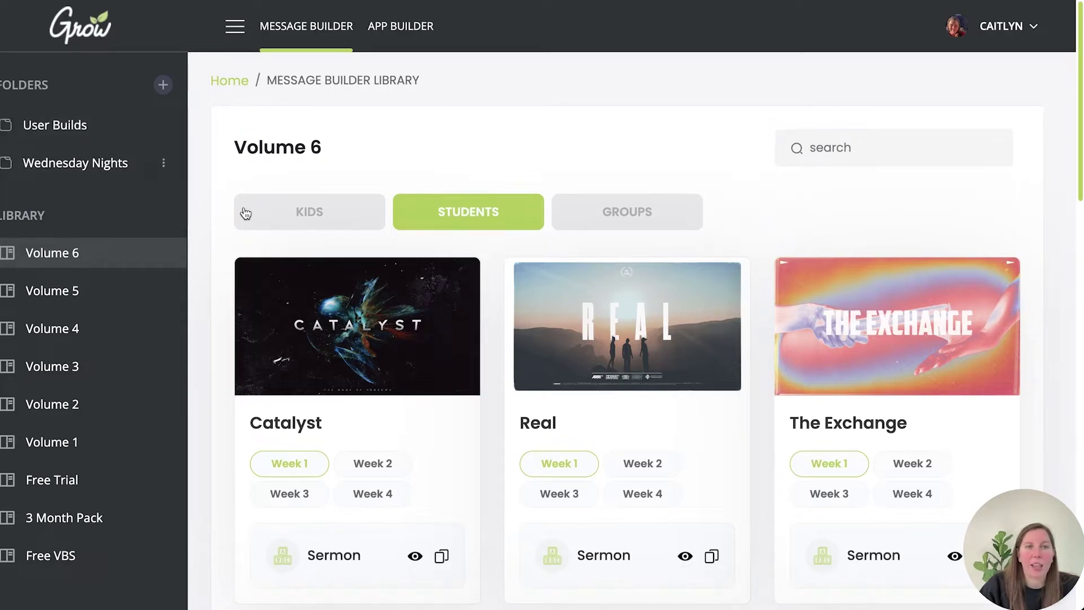
pyautogui.click(42, 130)
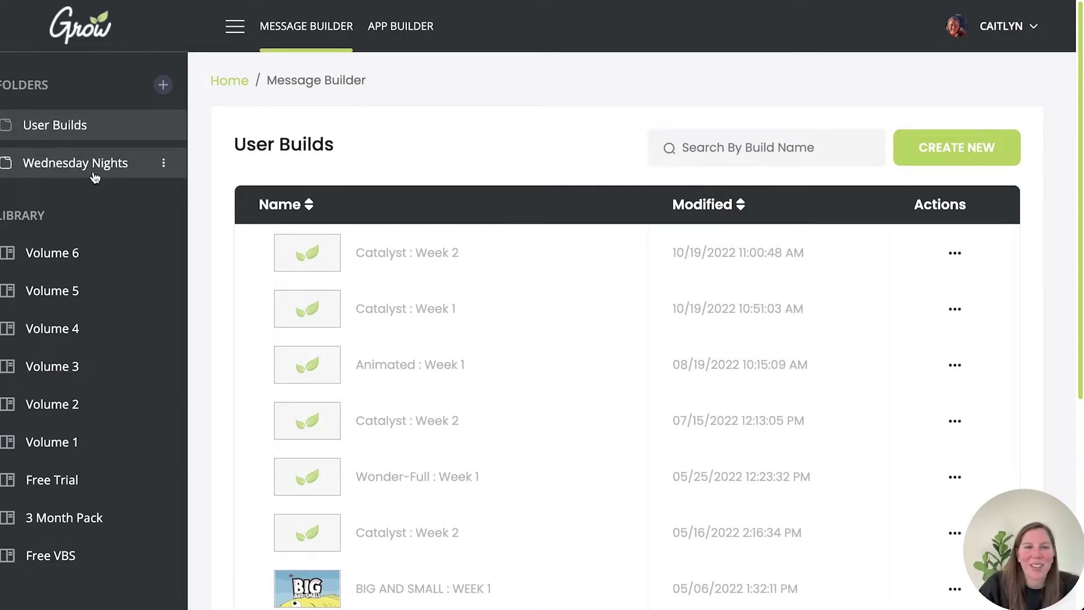
pyautogui.click(404, 257)
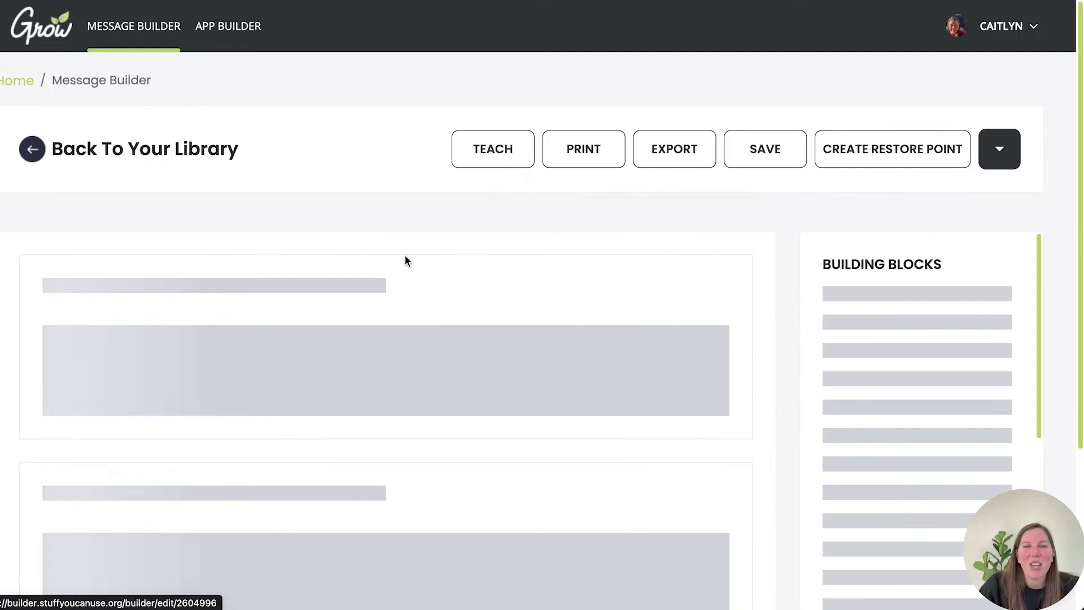
# Set the print layout to Tight formatting after trying Spaced Out.
pyautogui.scroll(-1, 591, 346)
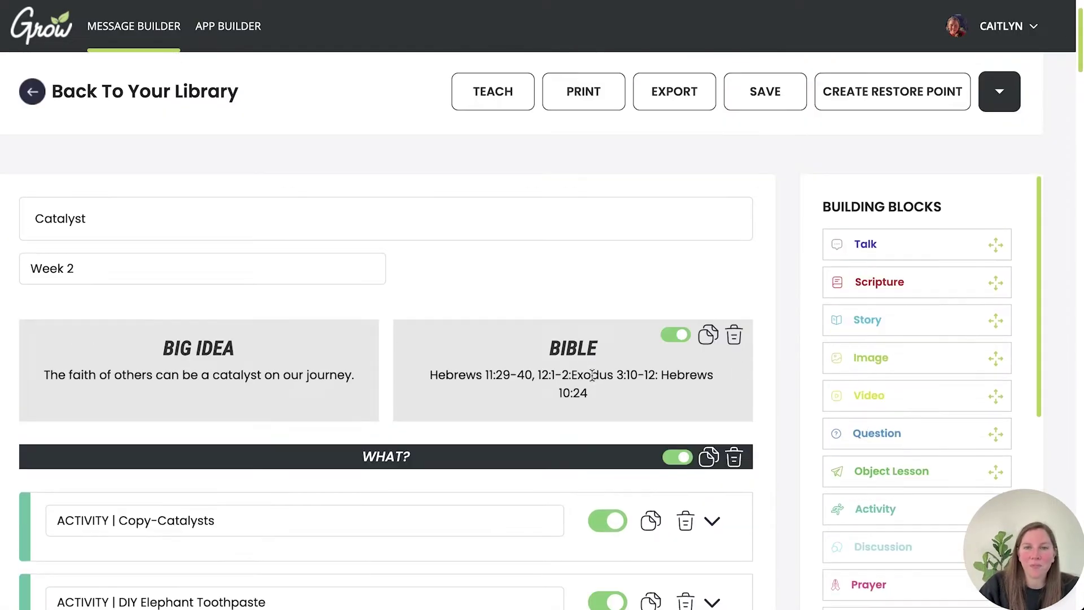
pyautogui.scroll(1, 591, 375)
pyautogui.click(591, 155)
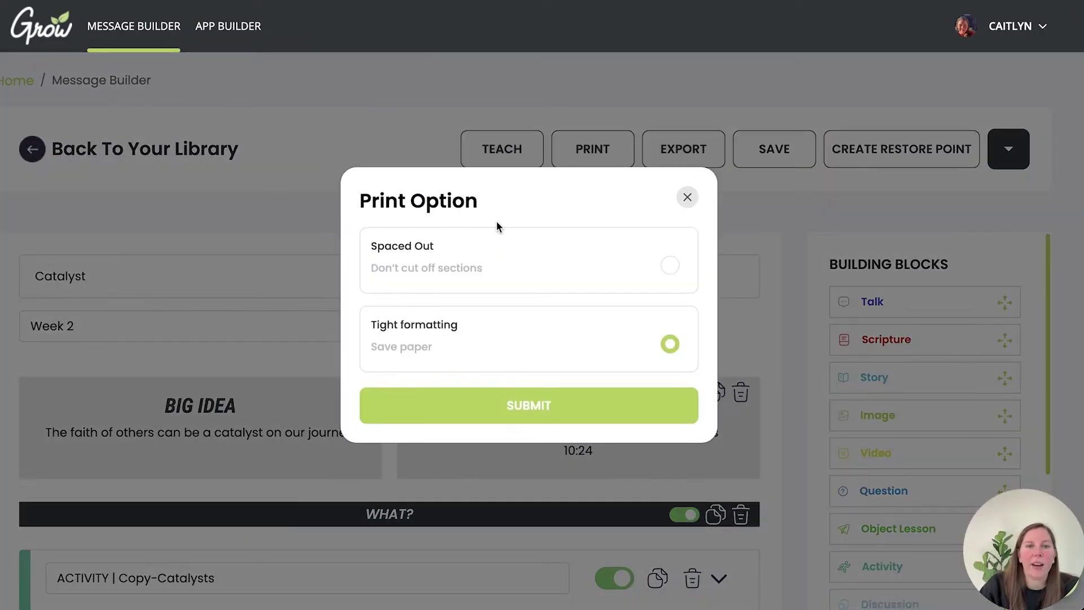
pyautogui.click(669, 265)
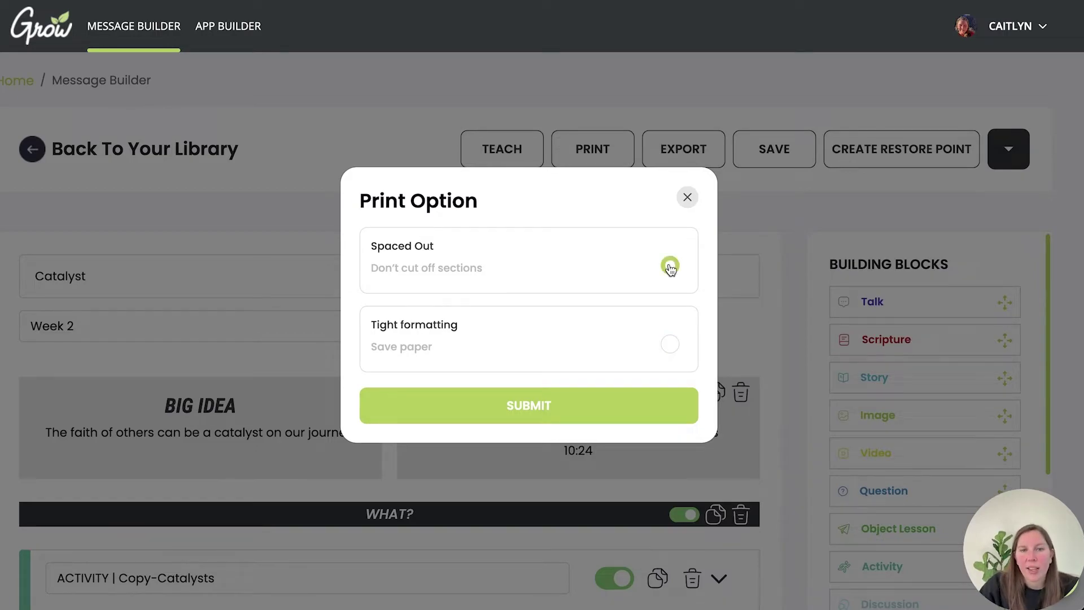
pyautogui.click(671, 344)
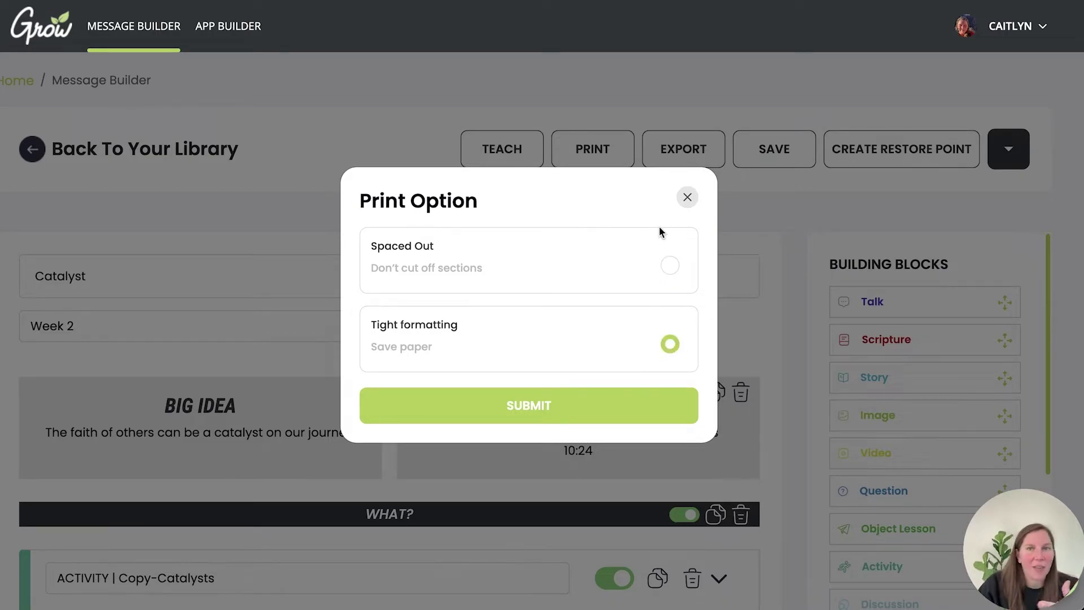
pyautogui.click(684, 198)
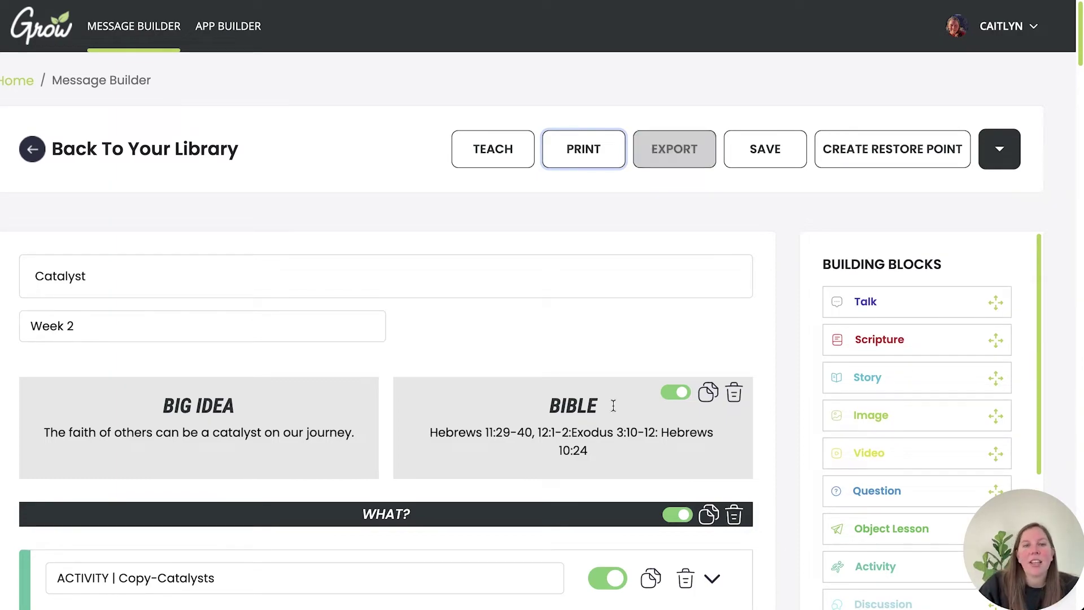
# Export the lesson as a Message_Builder PDF.
pyautogui.scroll(-4, 613, 406)
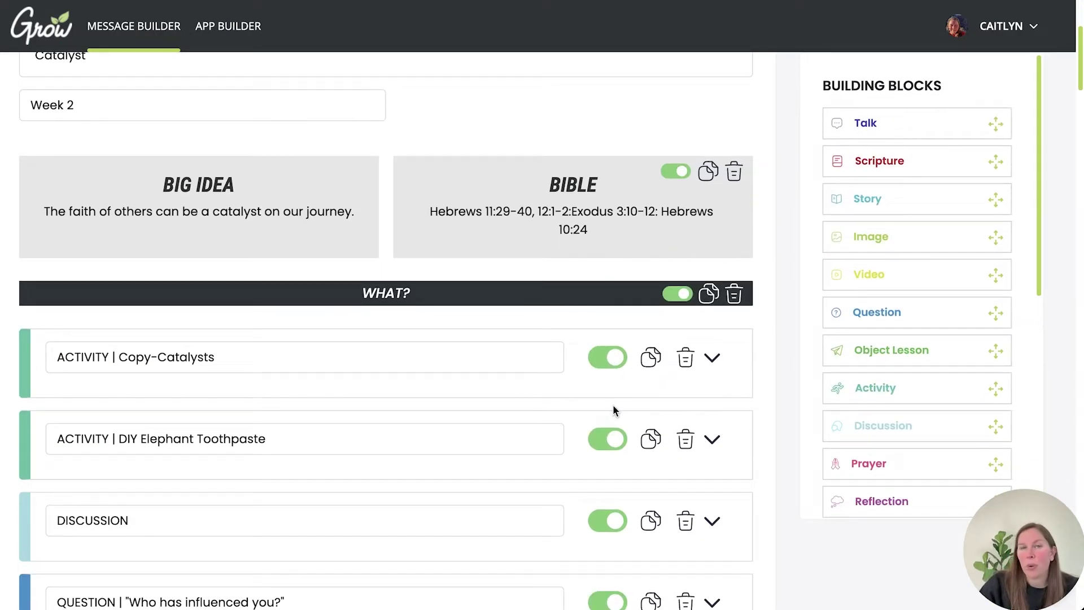
pyautogui.scroll(4, 614, 410)
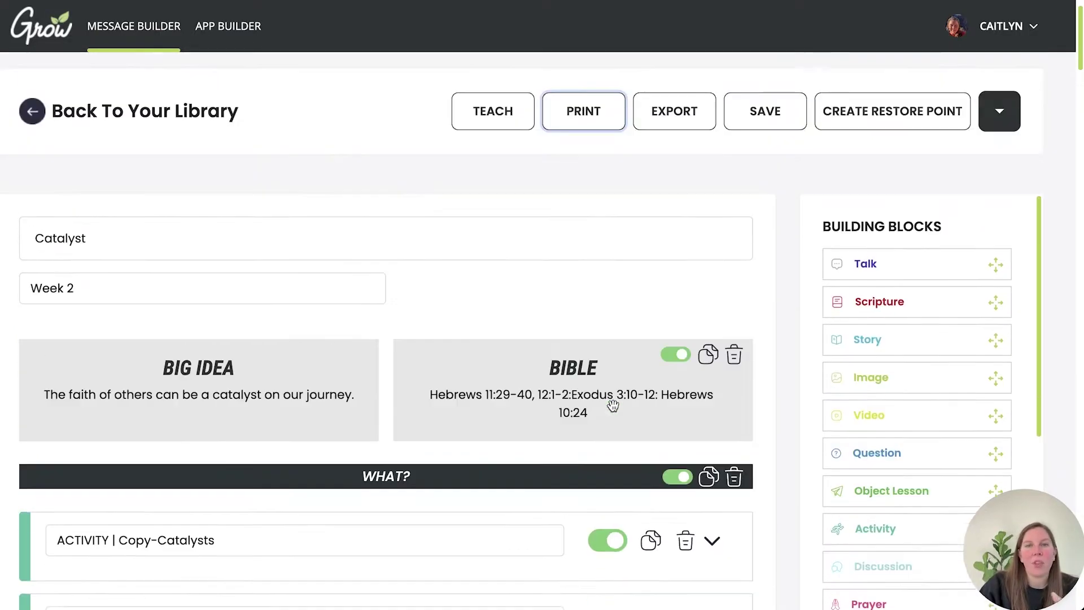
pyautogui.click(686, 149)
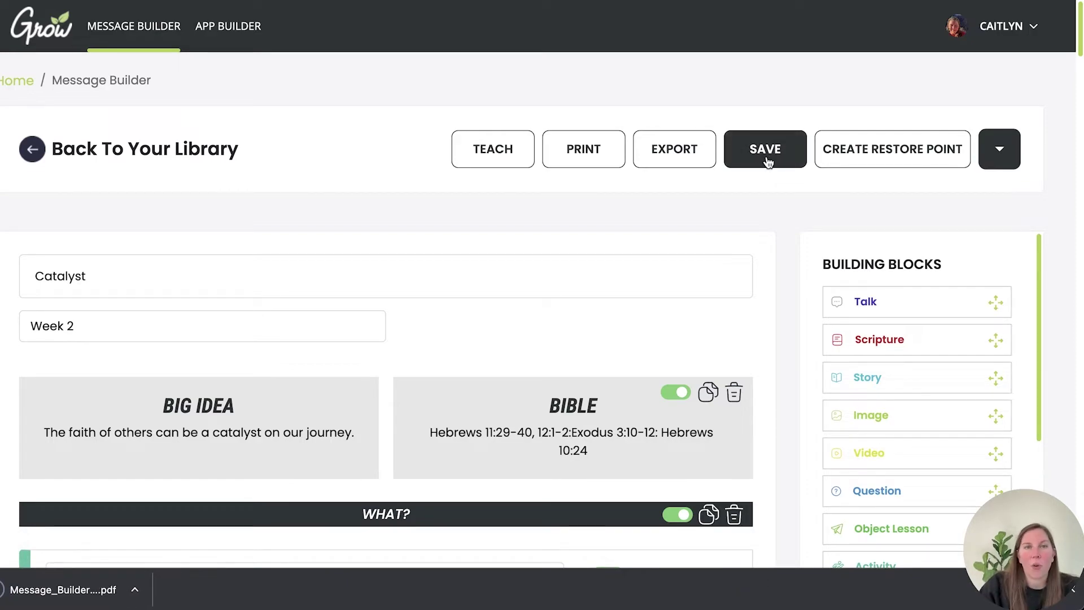
# Create a restore point of the Catalyst Week 2 build and go back to User Builds.
pyautogui.click(906, 156)
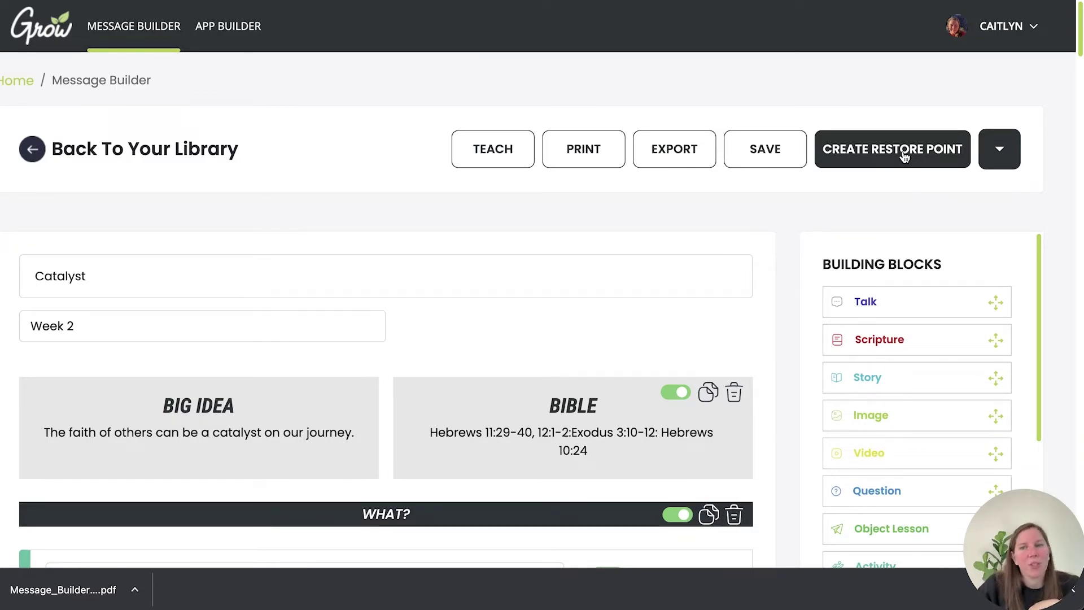
pyautogui.click(904, 156)
pyautogui.scroll(-4, 672, 305)
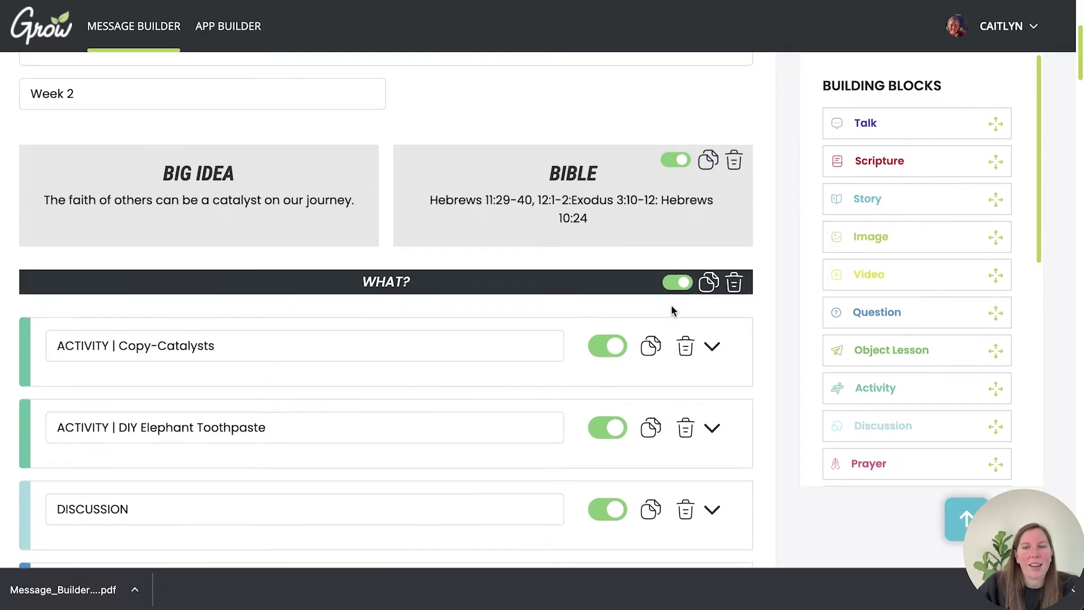
pyautogui.scroll(-5, 671, 310)
pyautogui.scroll(2, 788, 384)
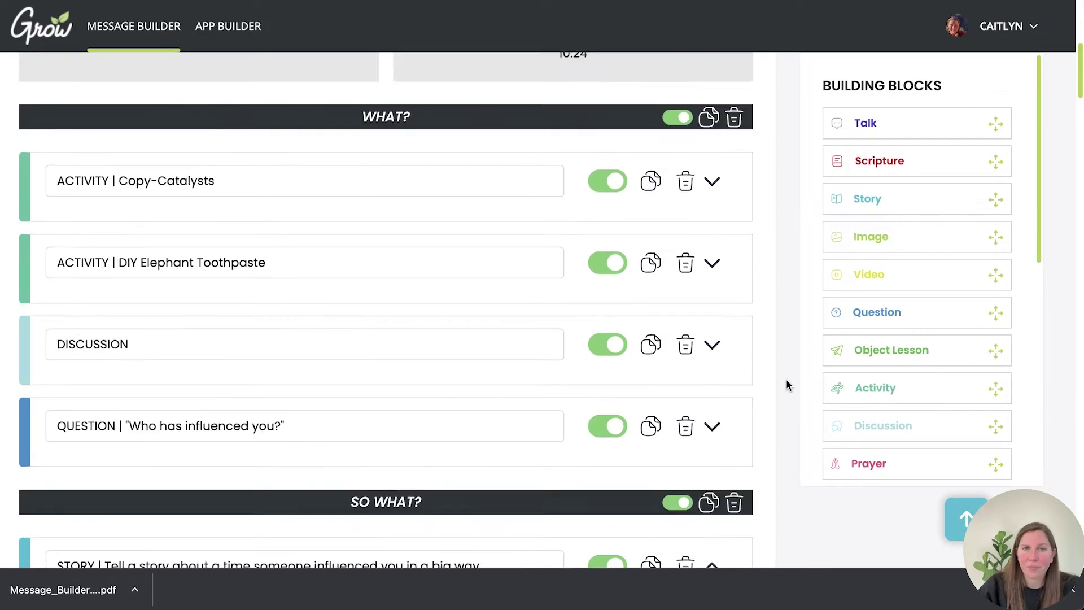
pyautogui.scroll(7, 787, 383)
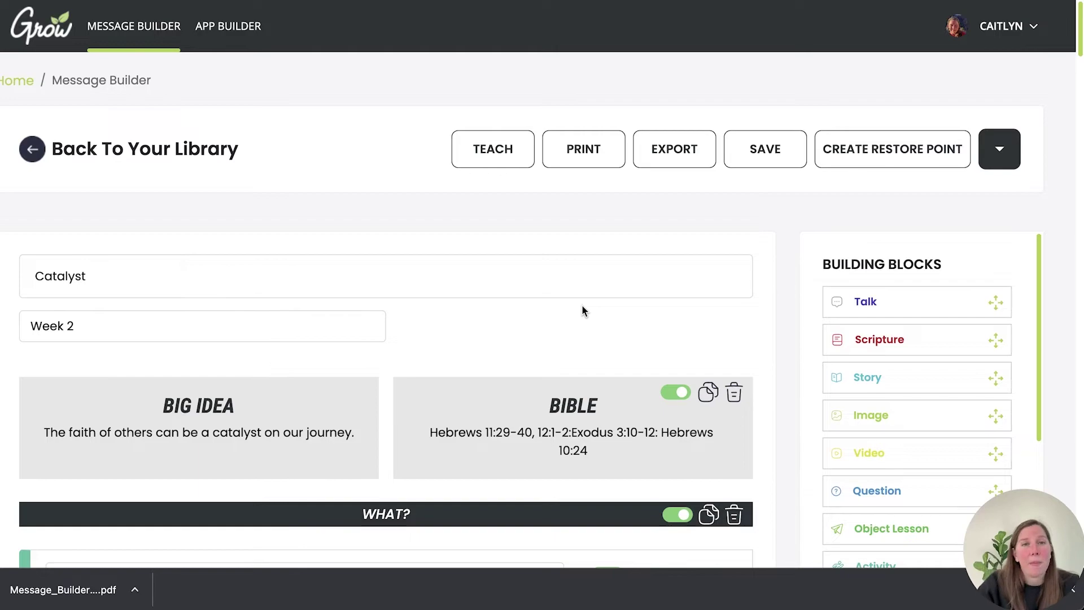
pyautogui.click(33, 159)
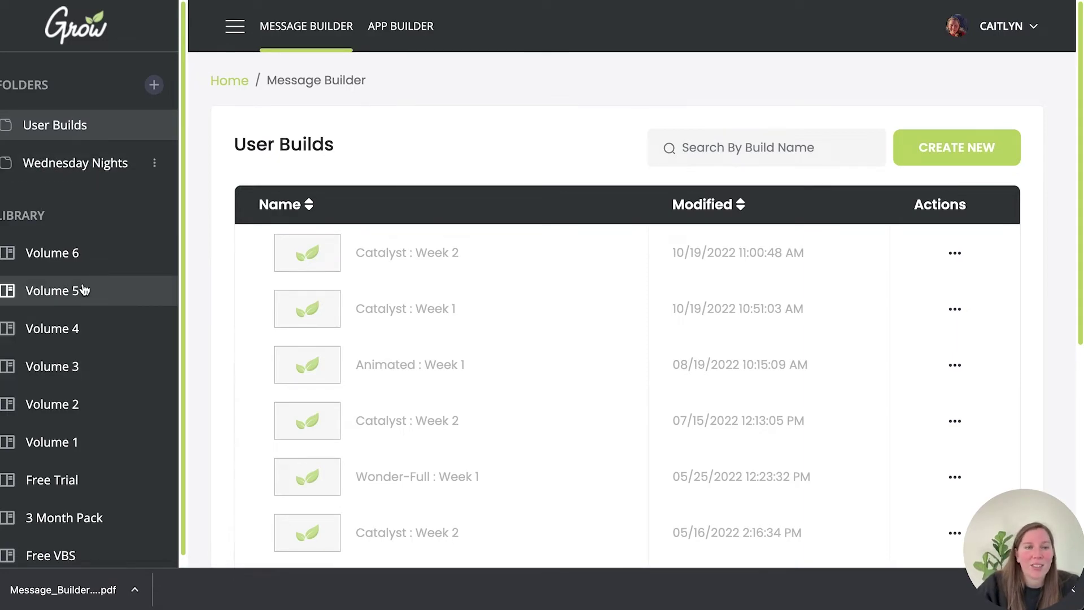
# Review the User Builds list with Catalyst : Week 2 on top, then start a new blank message.
pyautogui.scroll(-2, 441, 383)
pyautogui.scroll(2, 442, 387)
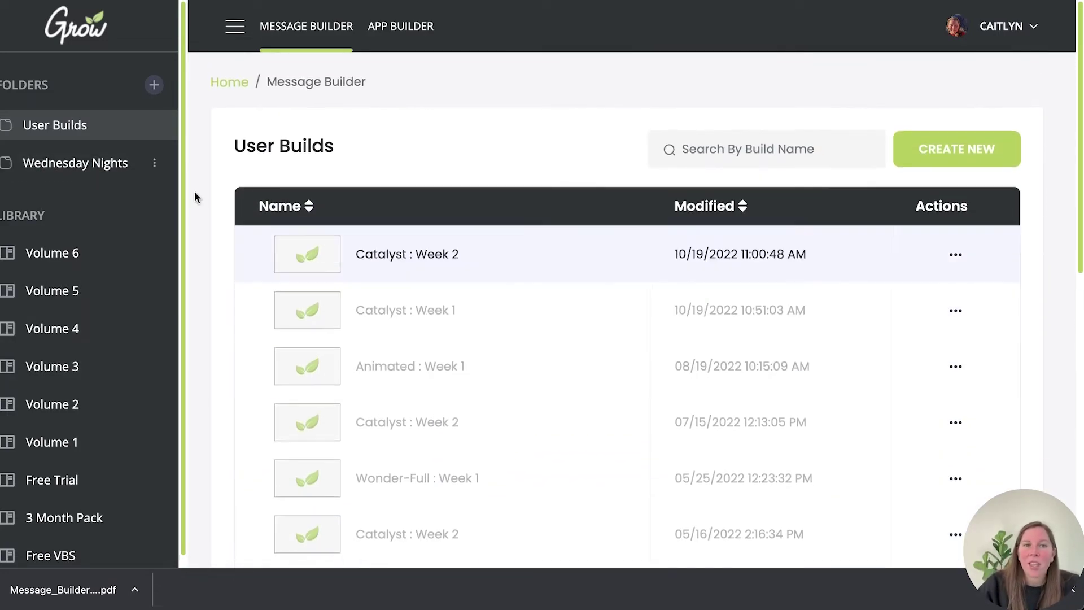
pyautogui.scroll(-4, 422, 378)
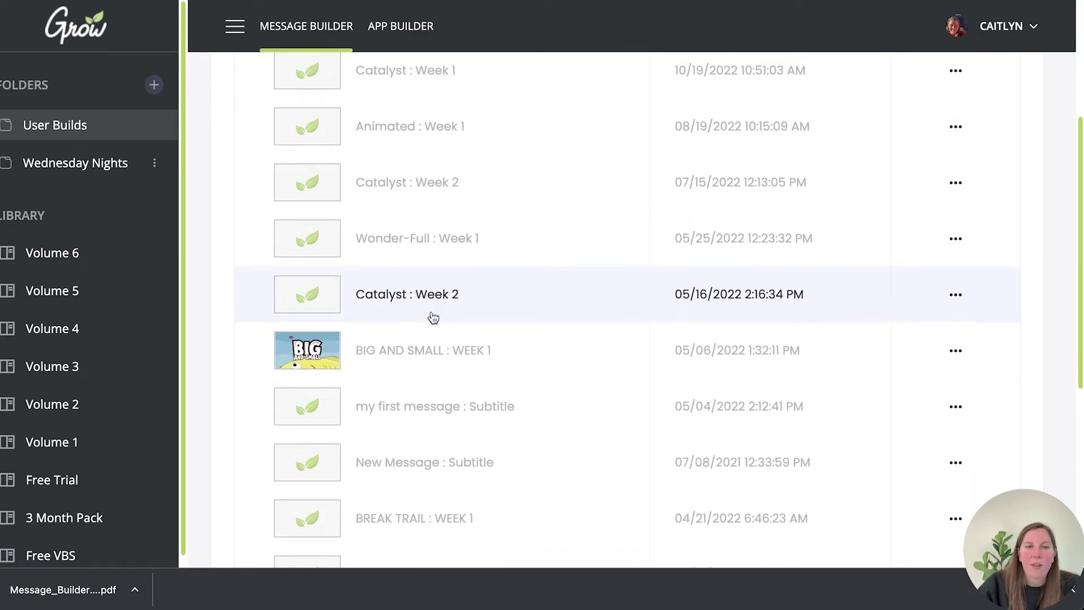
pyautogui.scroll(2, 429, 339)
pyautogui.scroll(3, 427, 367)
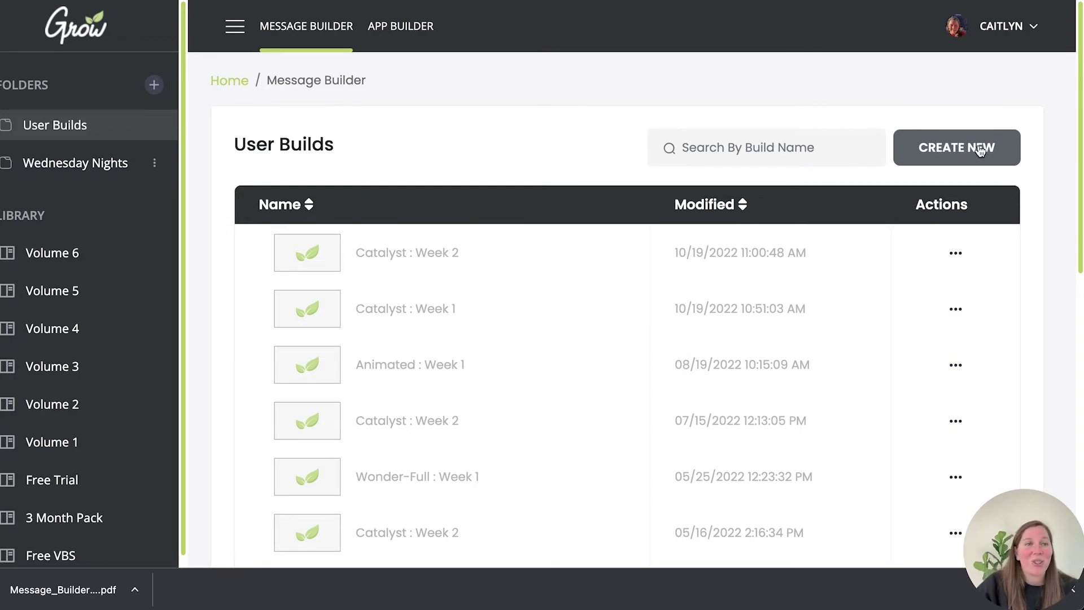
pyautogui.click(979, 150)
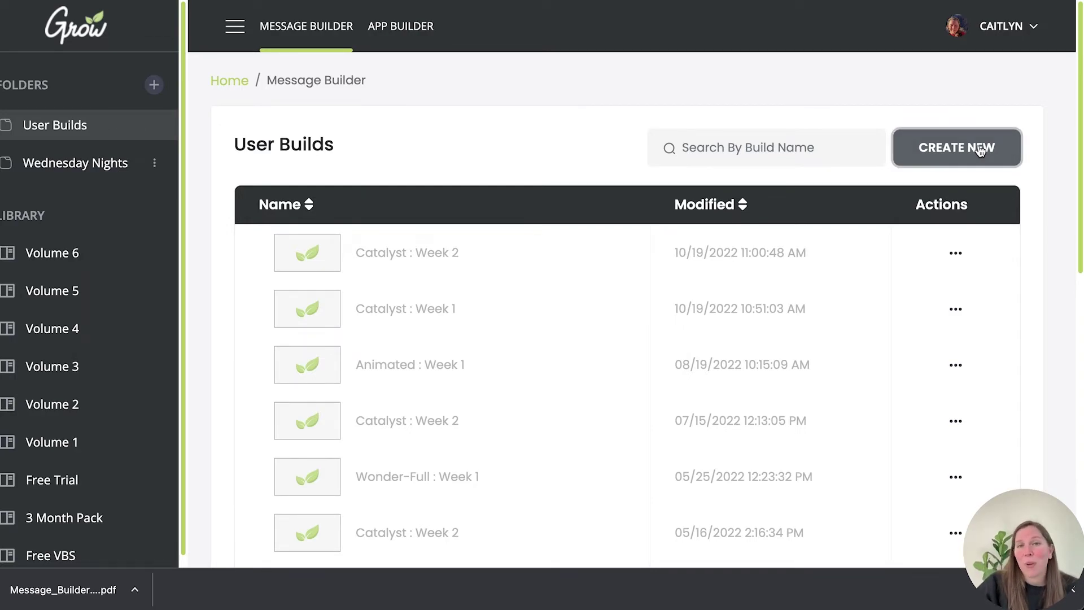
# Look over the NEW MESSAGE draft's empty Big Idea, Bible and Talk blocks.
pyautogui.scroll(-4, 561, 378)
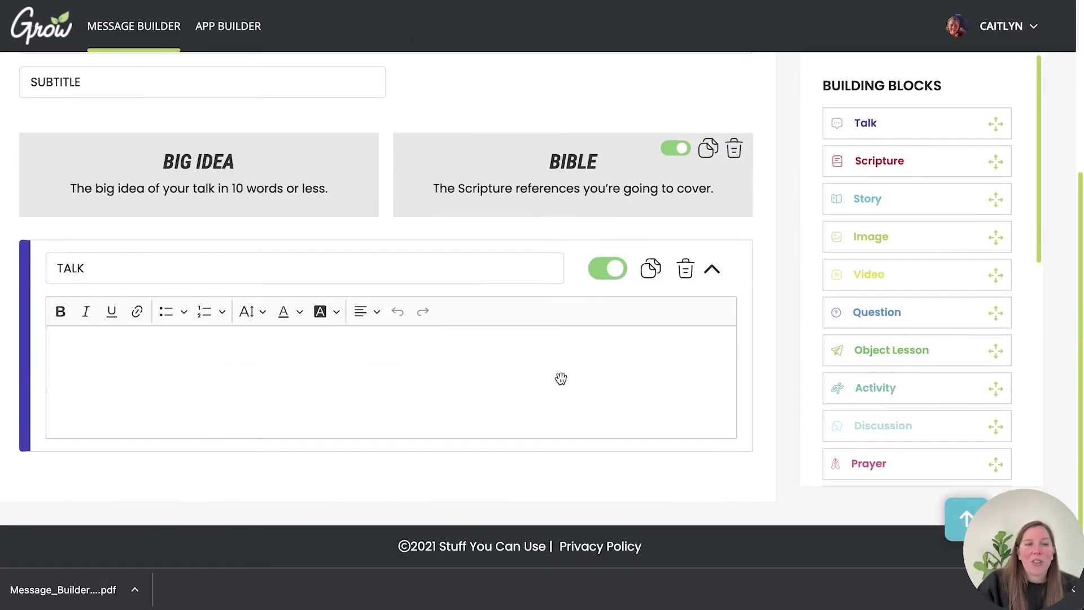
pyautogui.scroll(4, 560, 378)
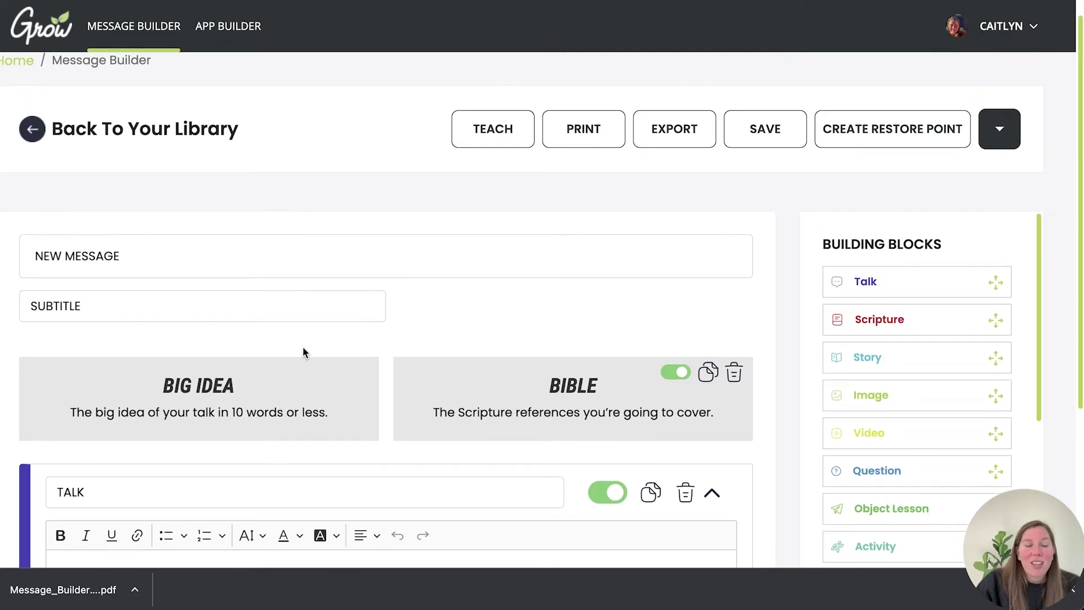